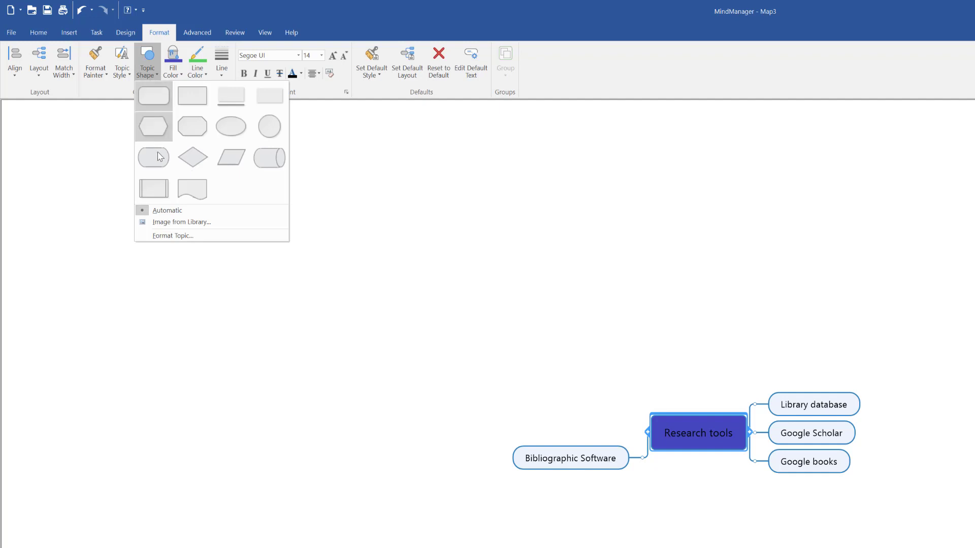
Step: Change the shape of the Research tools central topic to the capsule with fully rounded ends
left_click(153, 157)
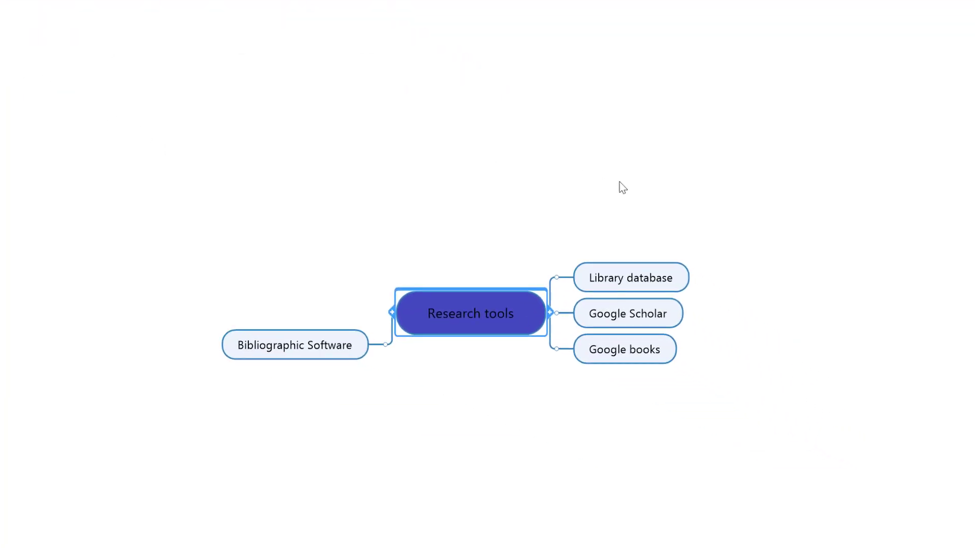
Step: Add a subtopic named "Reference style" to the Library database topic
left_click(632, 278)
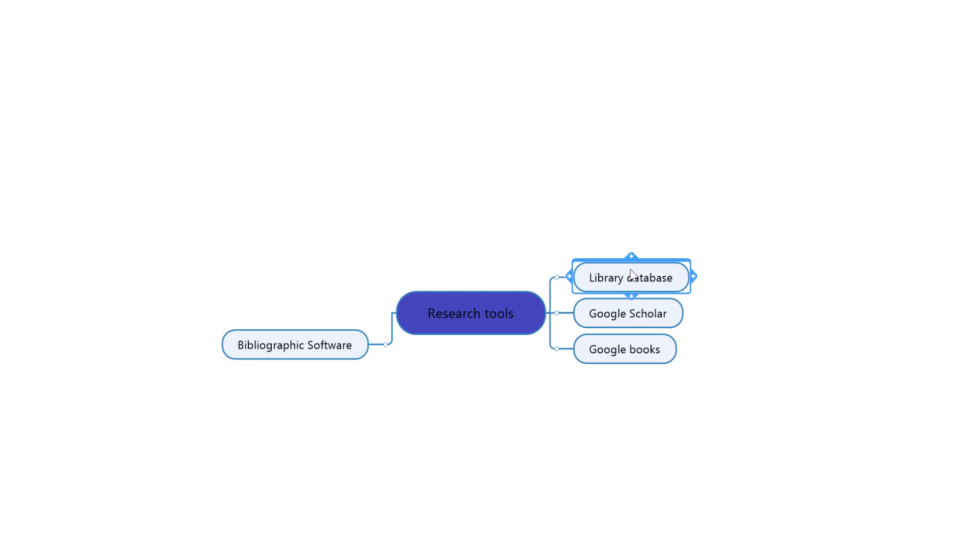
left_click(697, 281)
double_click(747, 269)
key("BackSpace")
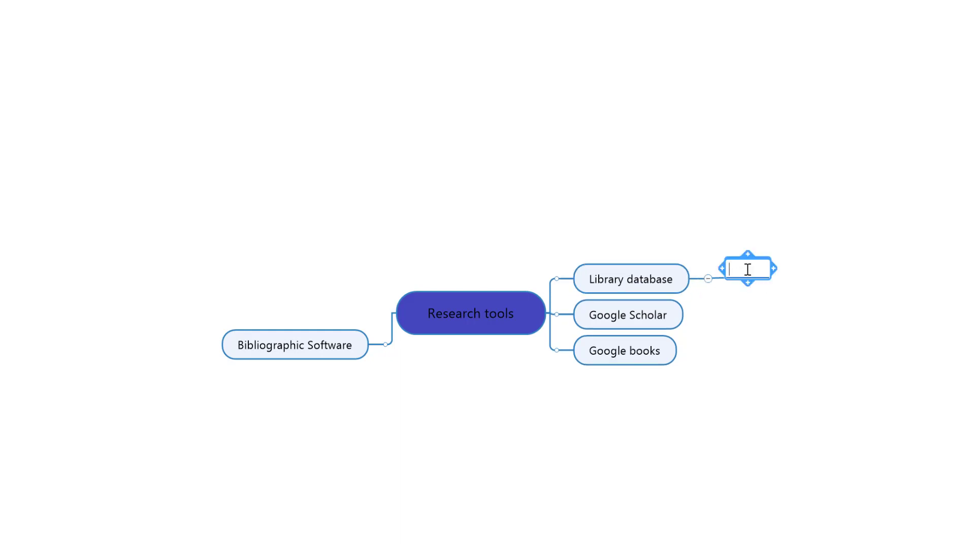
type("Reference style")
left_click(859, 332)
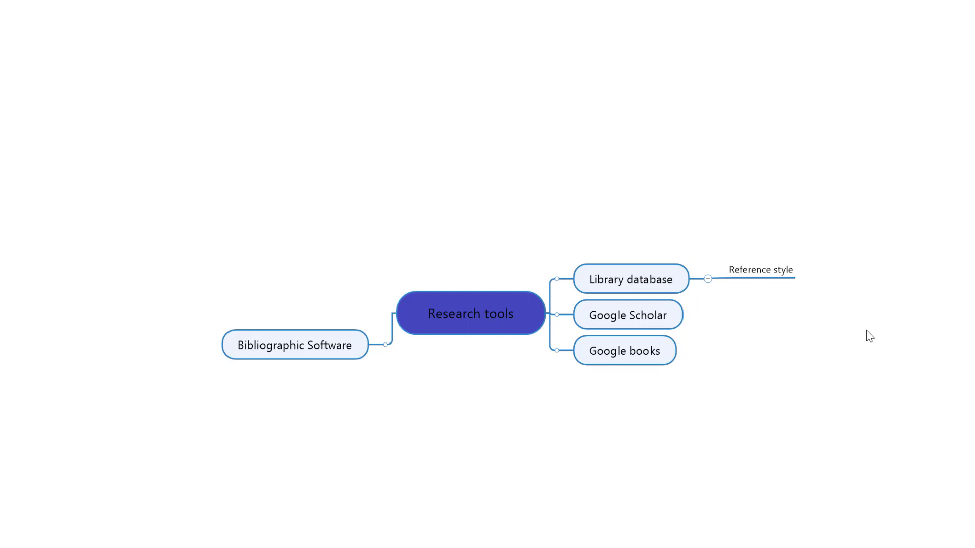
Step: Open the Add Link dialog for the Reference style subtopic
left_click(775, 277)
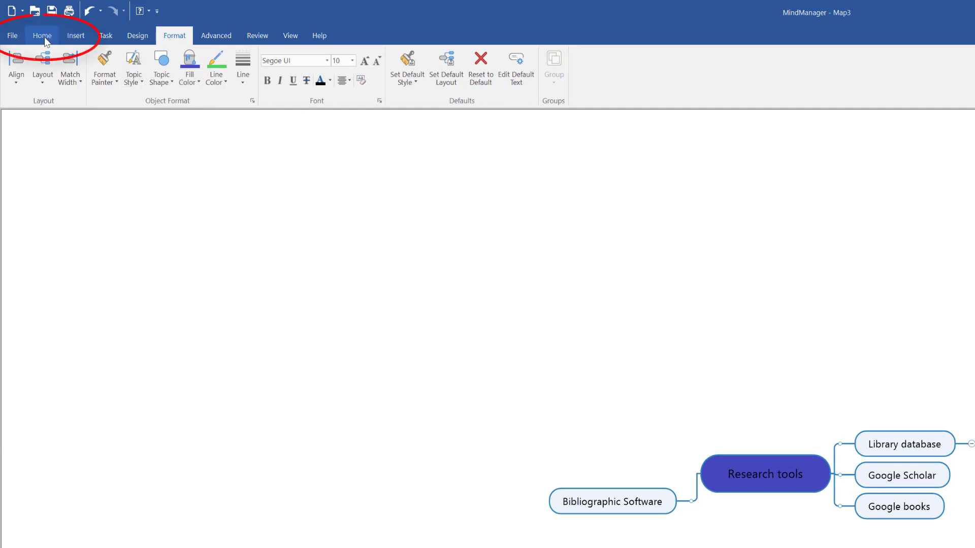
left_click(50, 32)
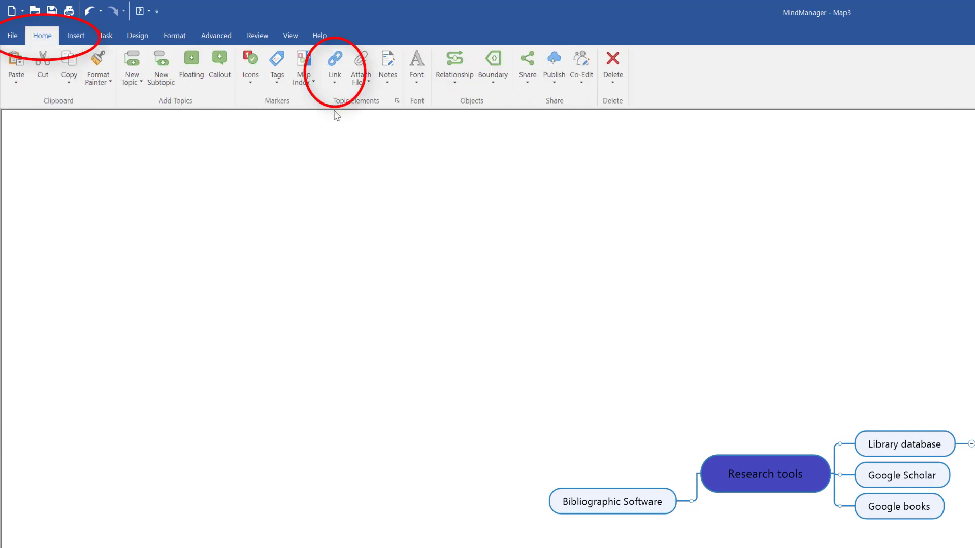
left_click(334, 85)
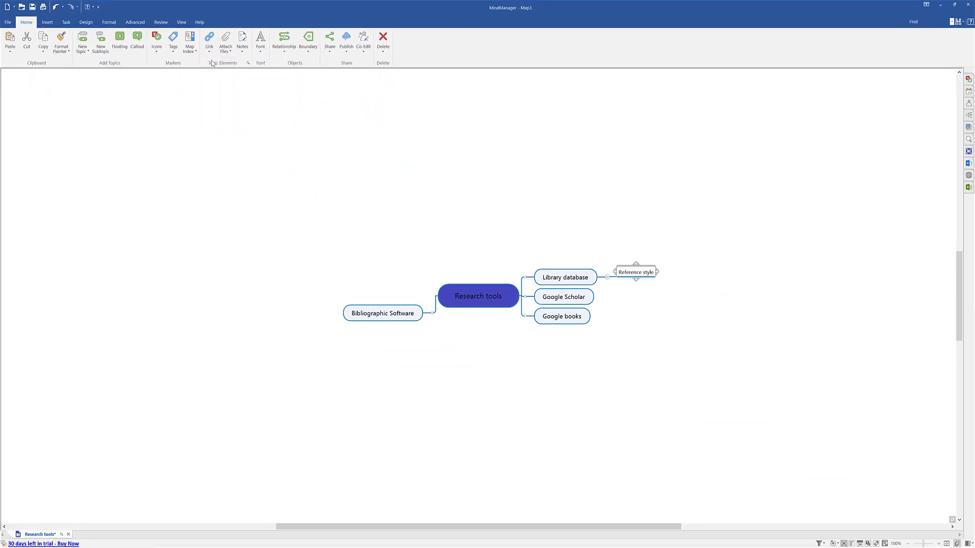
left_click(224, 60)
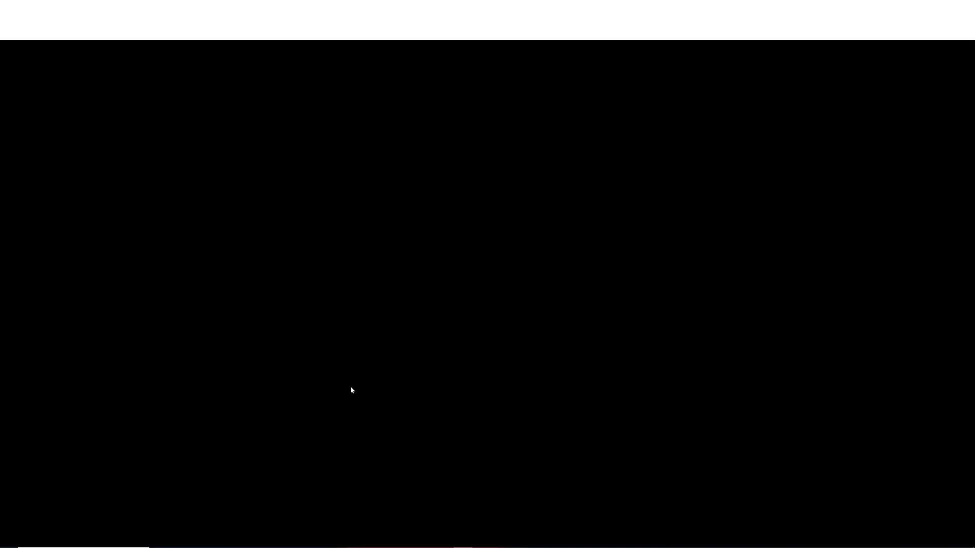
Step: Switch to Chrome and search Google for "reference styles"
type("refer")
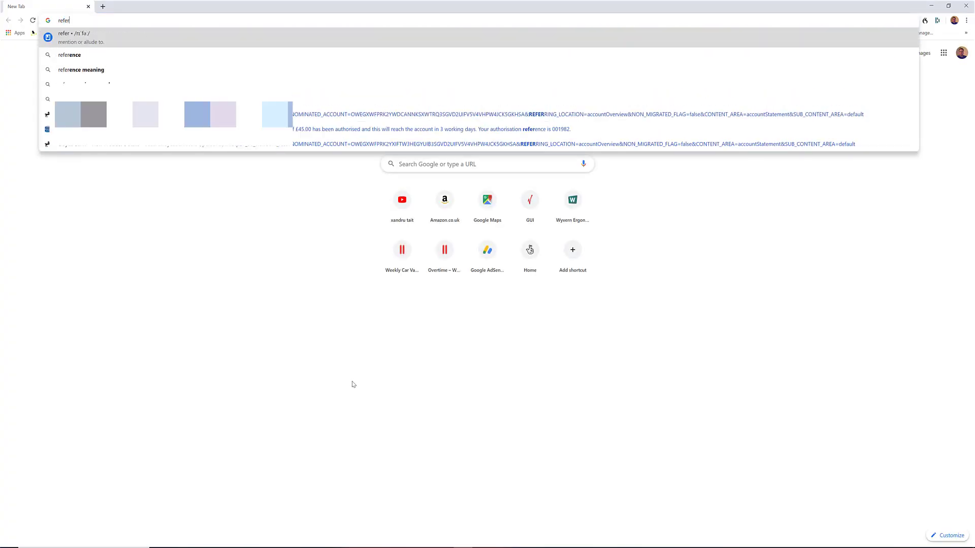
type("ence styles")
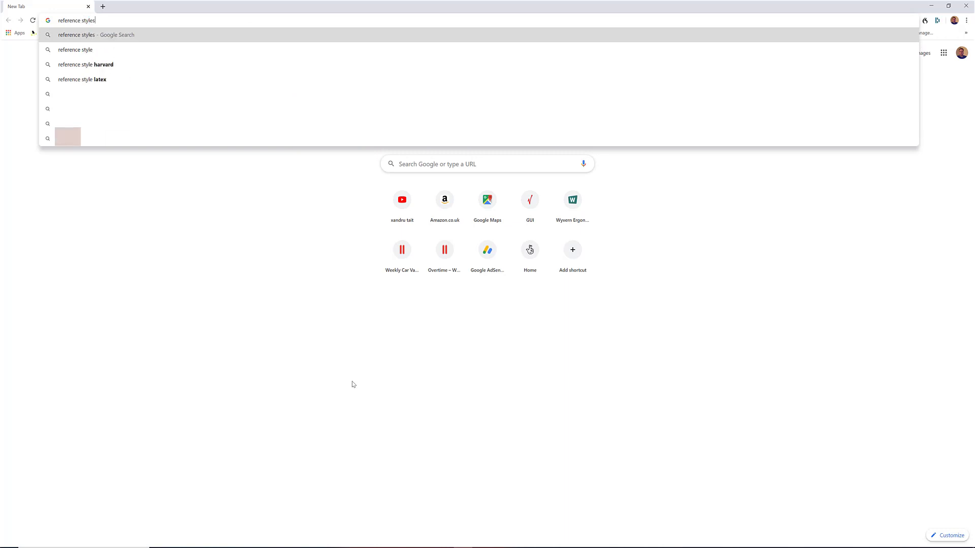
key("Return")
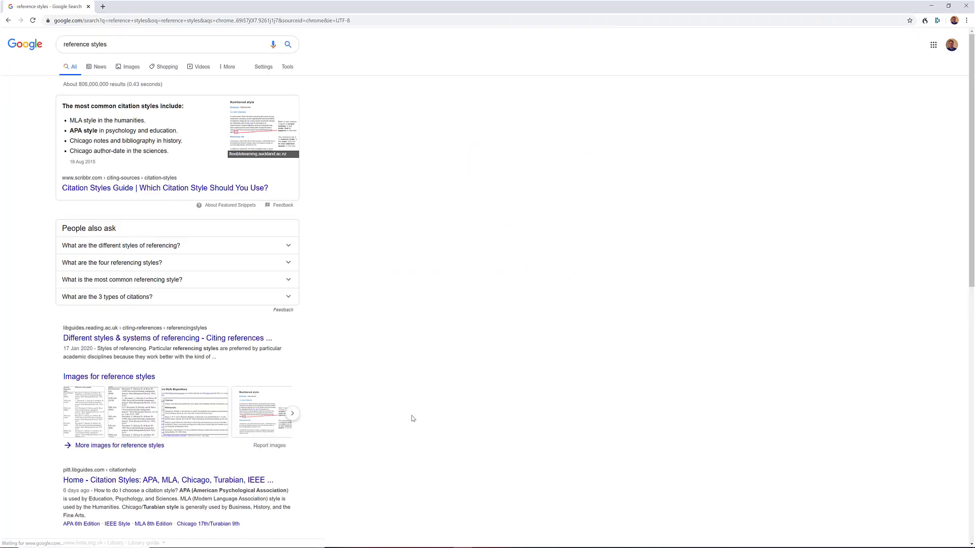
Step: Refine the Google search to "reference styles zotero" and open the Zotero Style Repository result
left_click(112, 45)
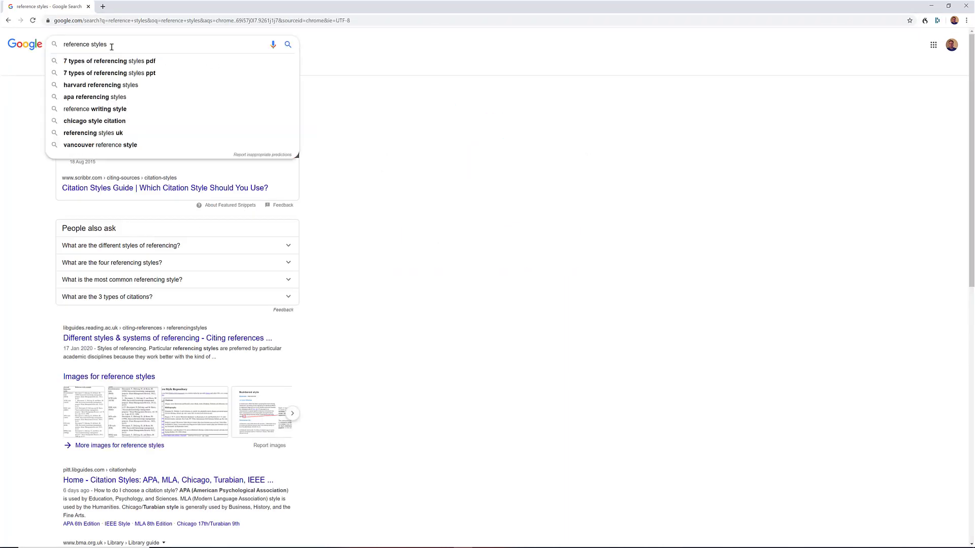
type("zotero")
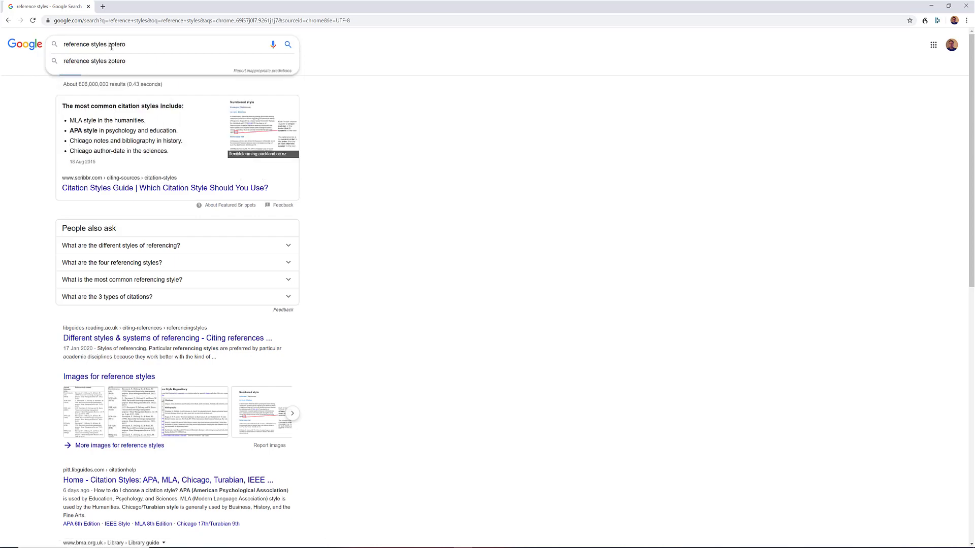
key("Return")
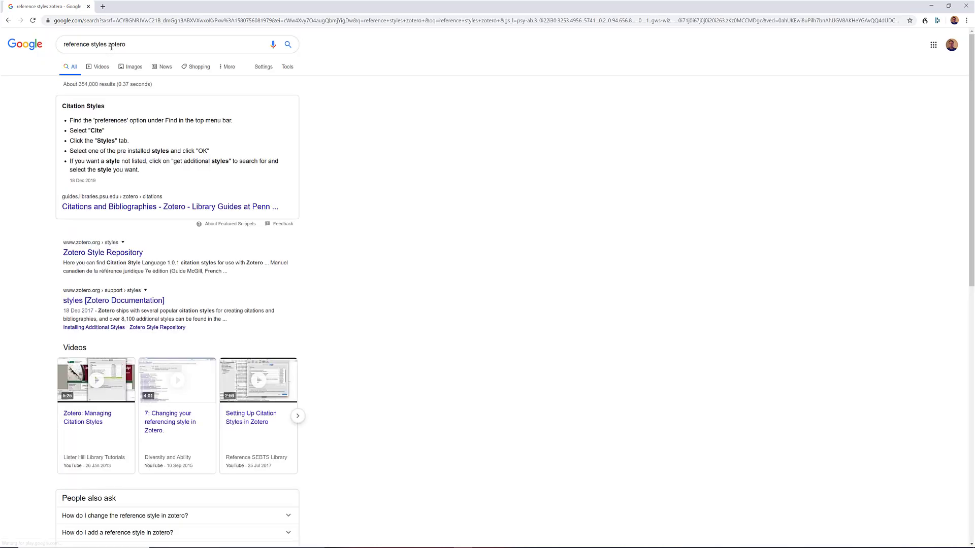
left_click(100, 254)
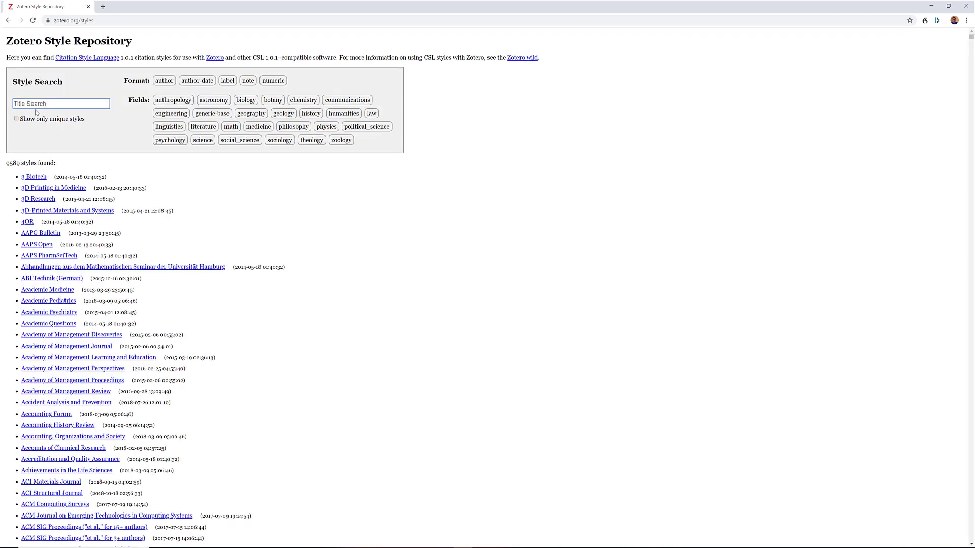
type("apa")
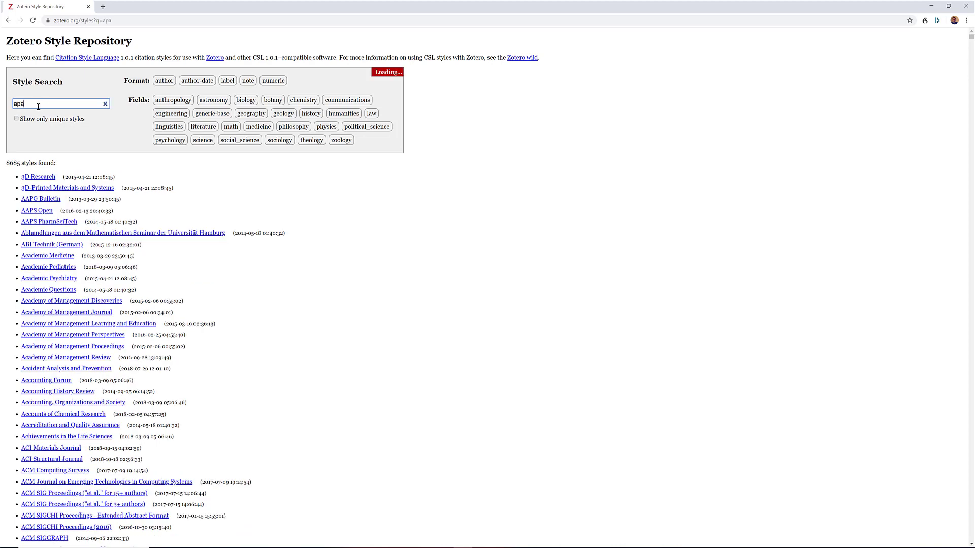
key("BackSpace")
key("BackSpace")
key("BackSpace")
Step: Search the repository's style titles for "harvard" and copy the web address of the filtered page
type("harvard")
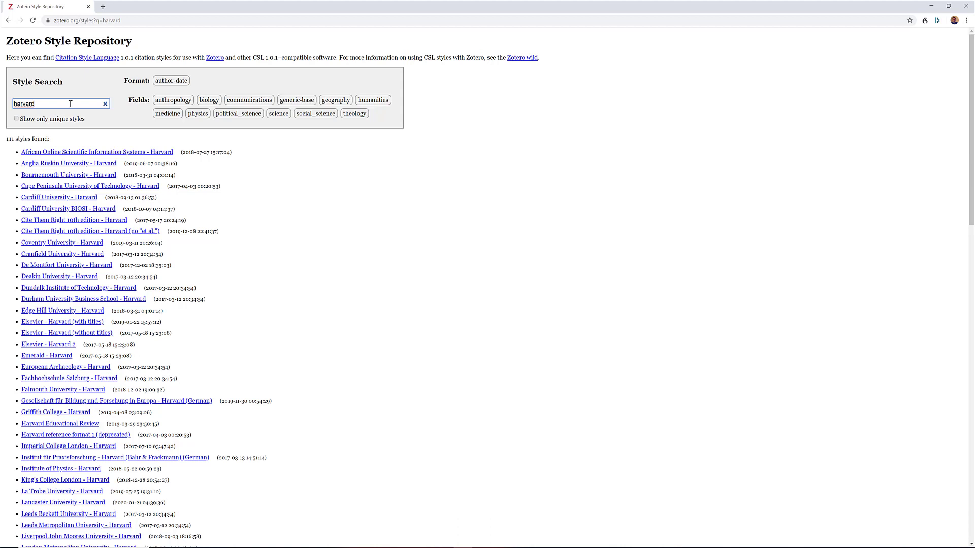
left_click(98, 21)
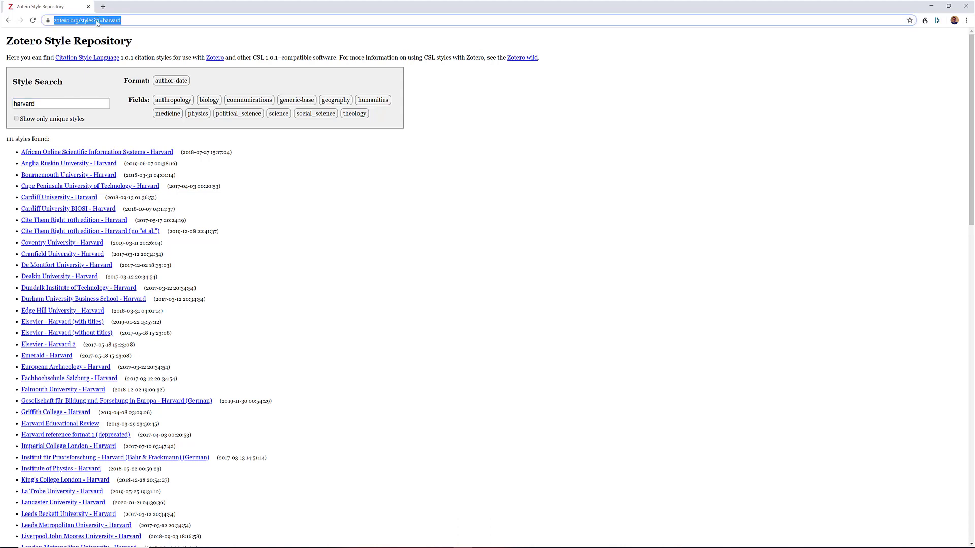
right_click(97, 21)
left_click(111, 63)
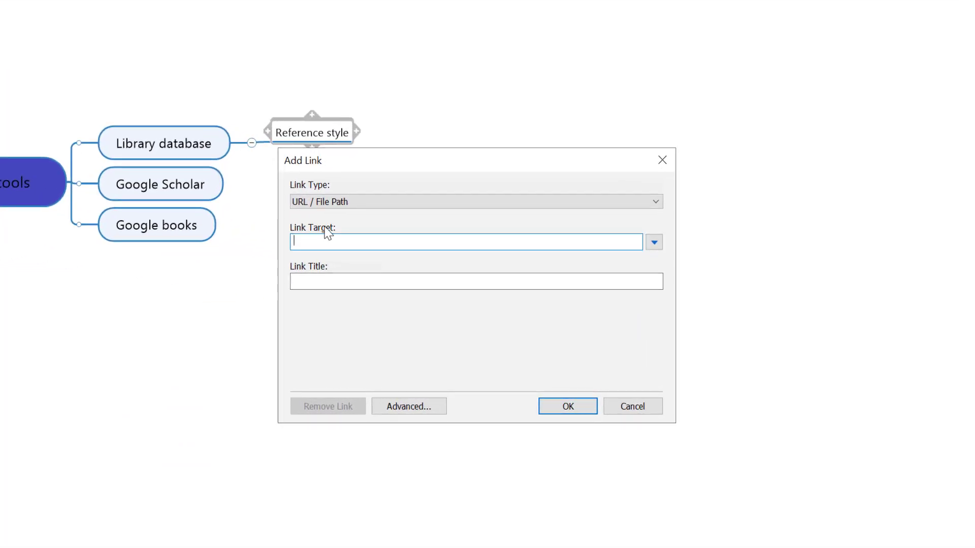
Step: Switch back to MindManager and link the Reference style subtopic to the copied Zotero address
key("ctrl+v")
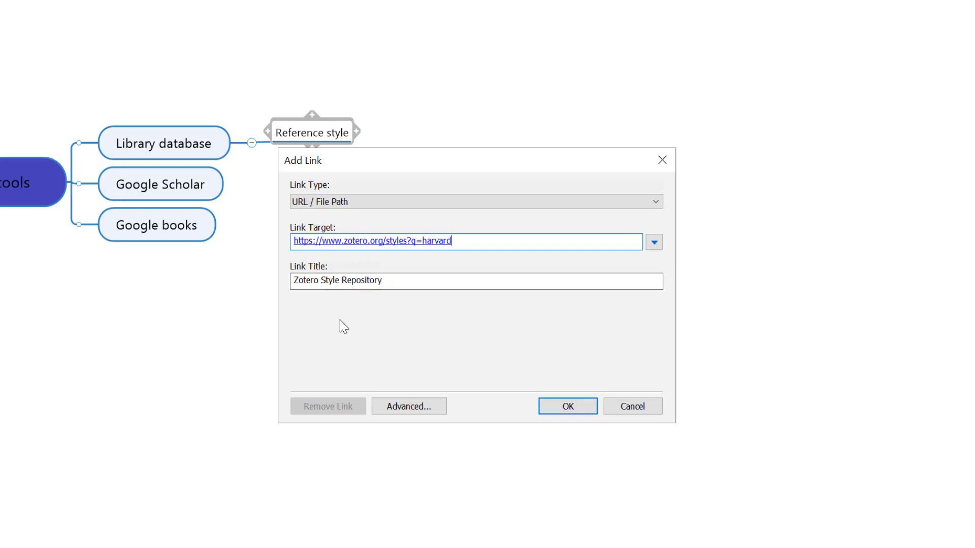
left_click(561, 405)
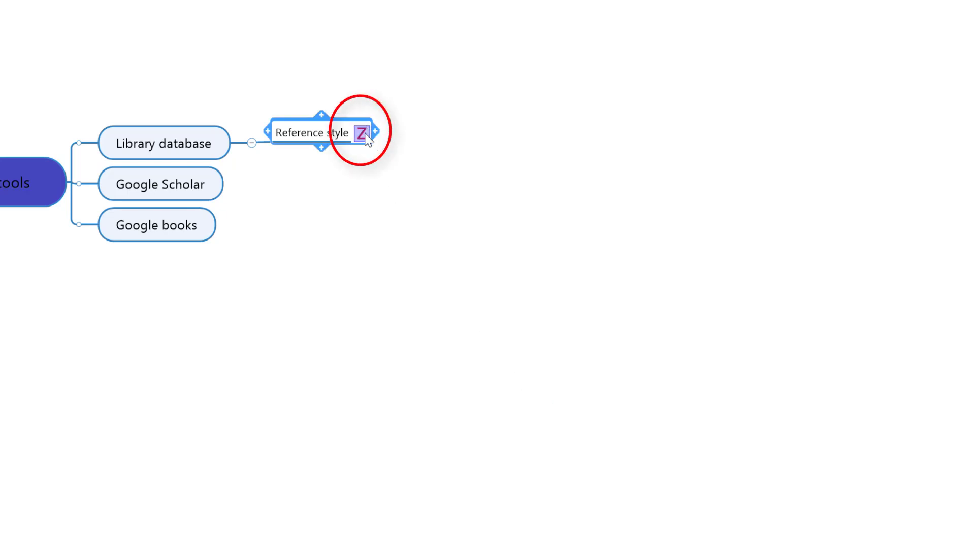
Step: Follow the Zotero link on the Reference style subtopic and preview the citation sample of a listed Harvard style
left_click(362, 132)
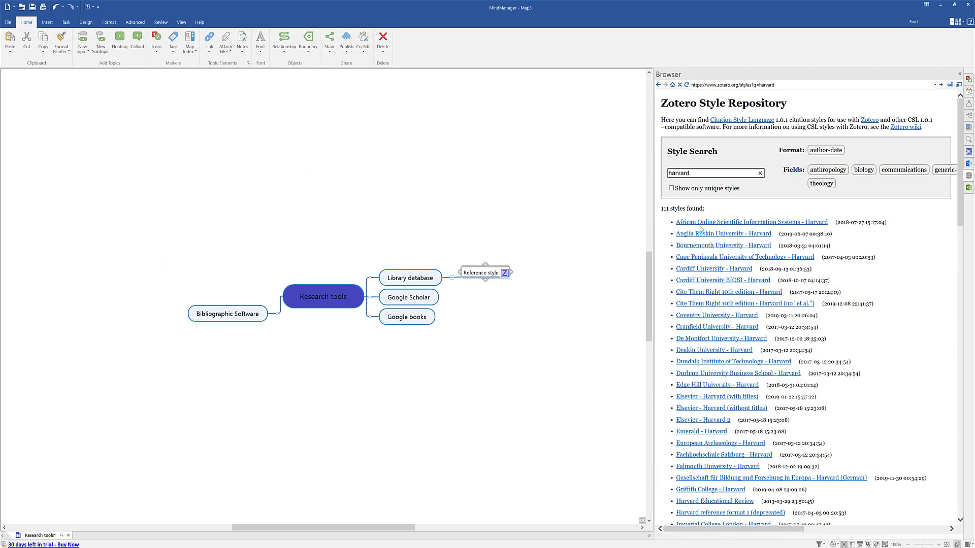
mouse_move(706, 269)
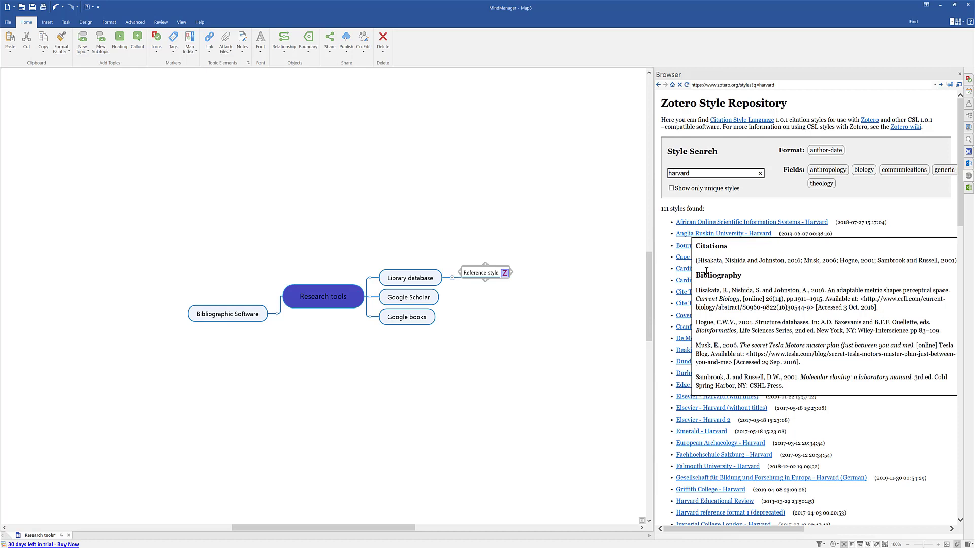
left_click(959, 73)
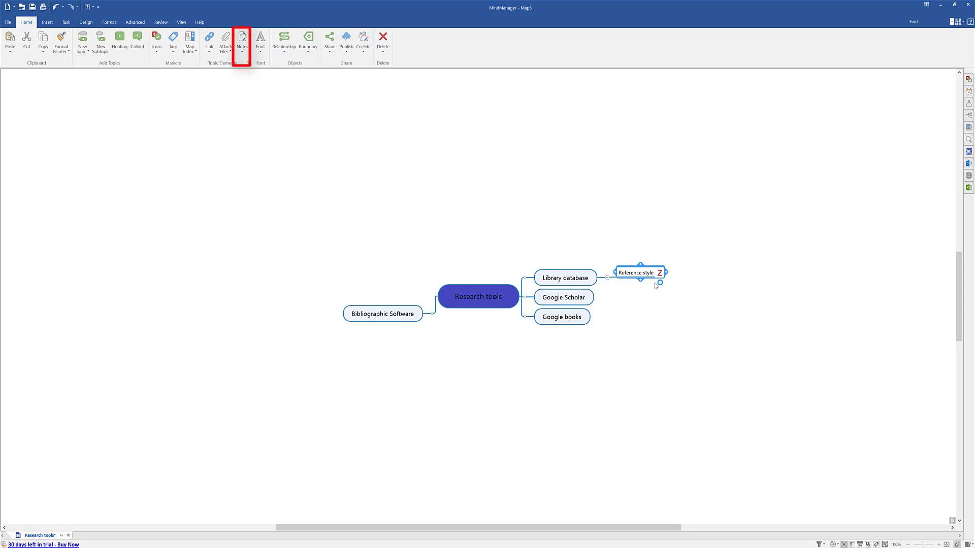
Step: Add a note to the Reference style subtopic containing the introductory sentences copied from the Zotero Style Repository page in Chrome
left_click(243, 42)
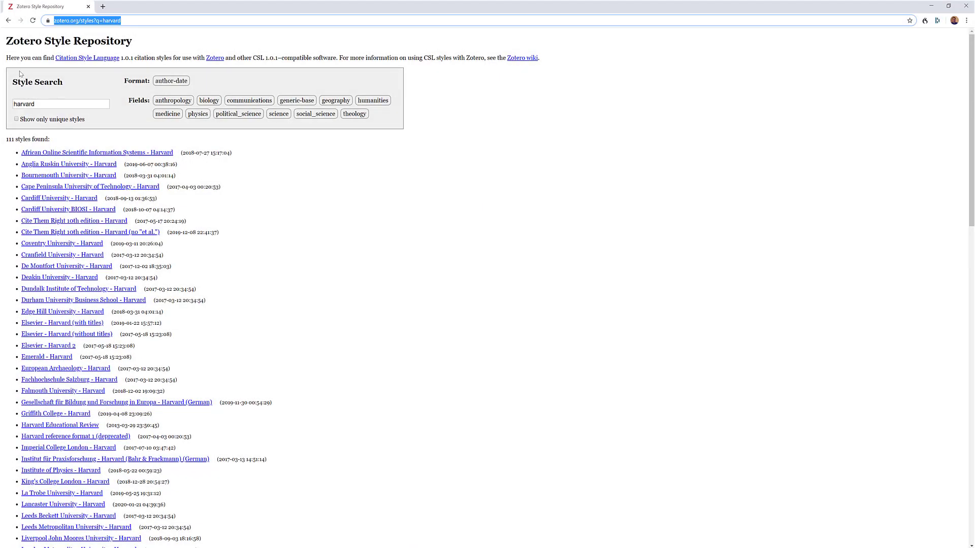
left_click_drag(7, 59, 540, 63)
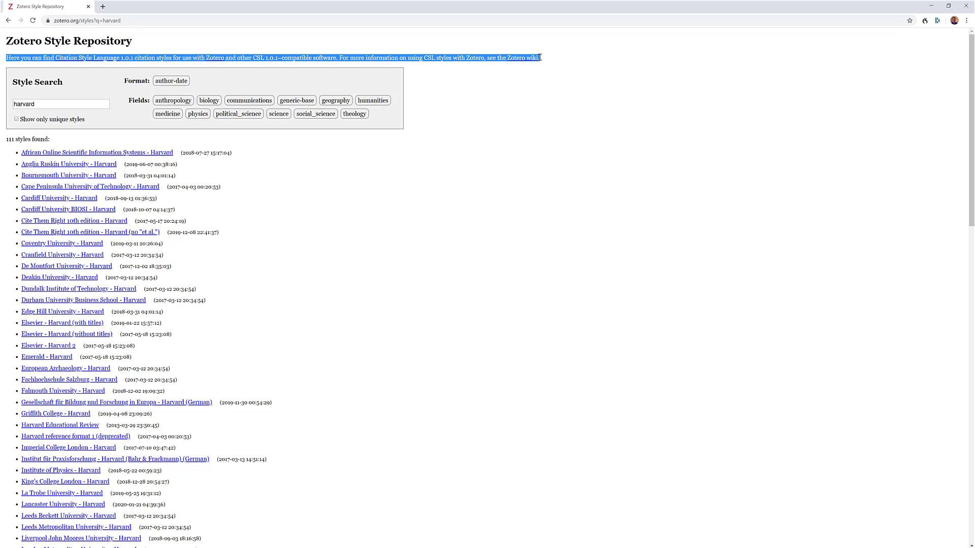
key("alt+Tab")
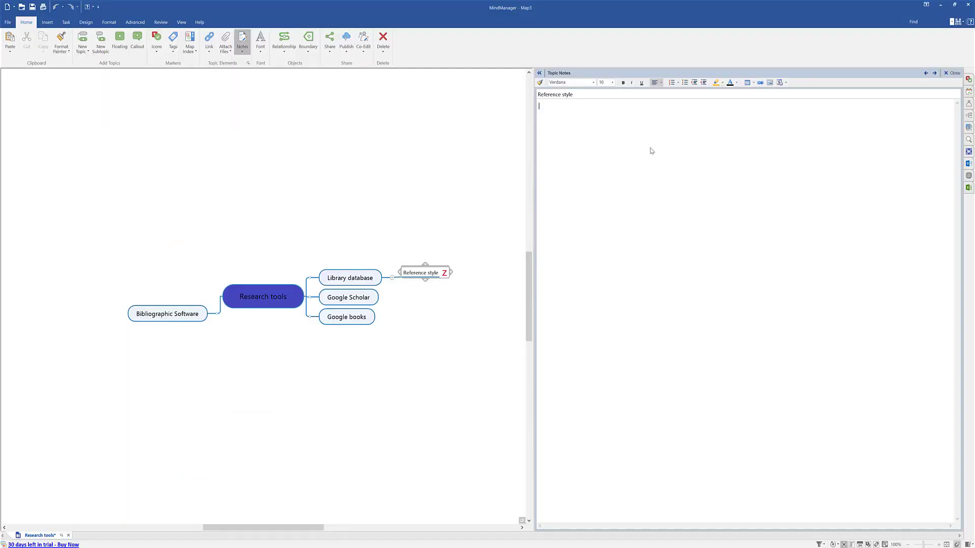
key("ctrl+v")
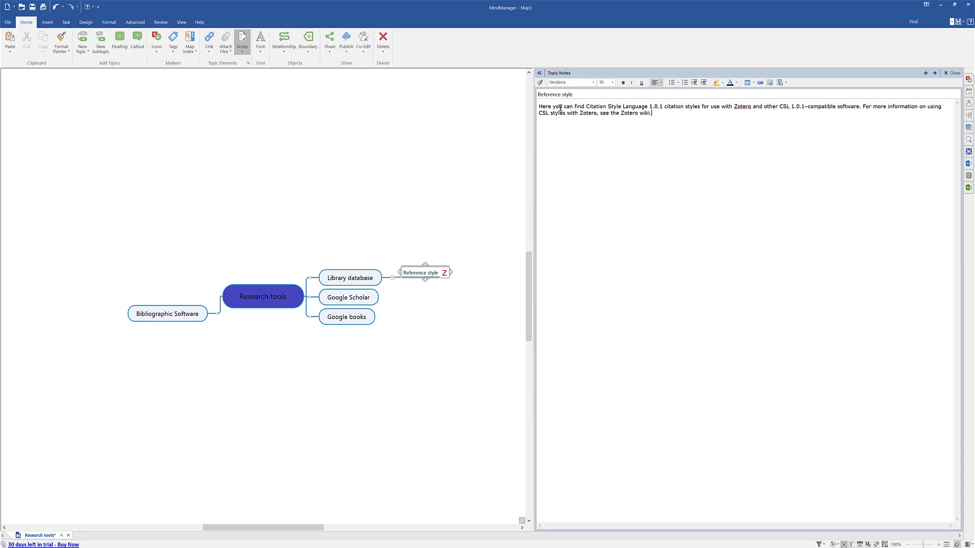
Step: Highlight "with Zotero, see the Zotero wiki." in orange-yellow in the topic note and close the notes
left_click_drag(567, 113, 654, 116)
left_click(722, 83)
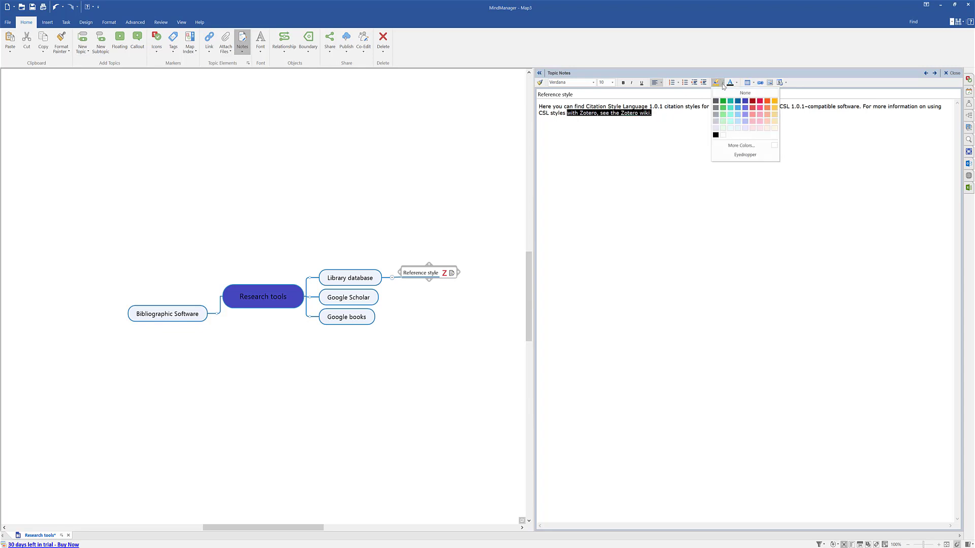
left_click(775, 102)
left_click(692, 149)
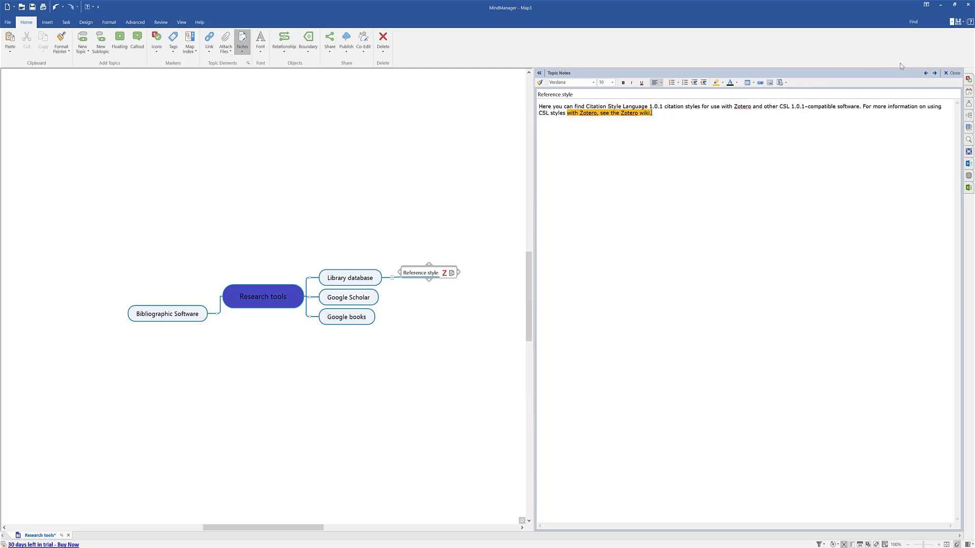
left_click(951, 72)
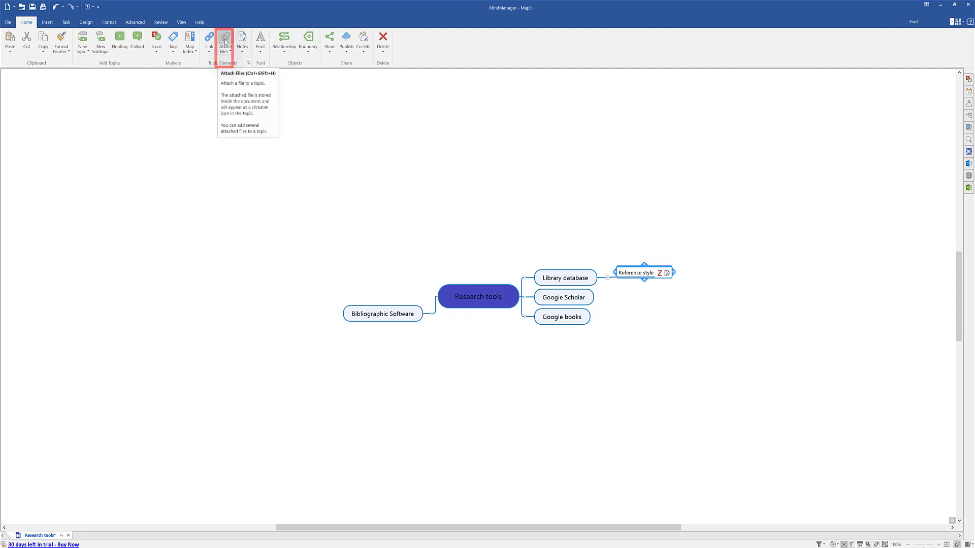
Step: Attach the existing file Dragon Command.pdf from the Desktop to the Reference style subtopic
left_click(226, 43)
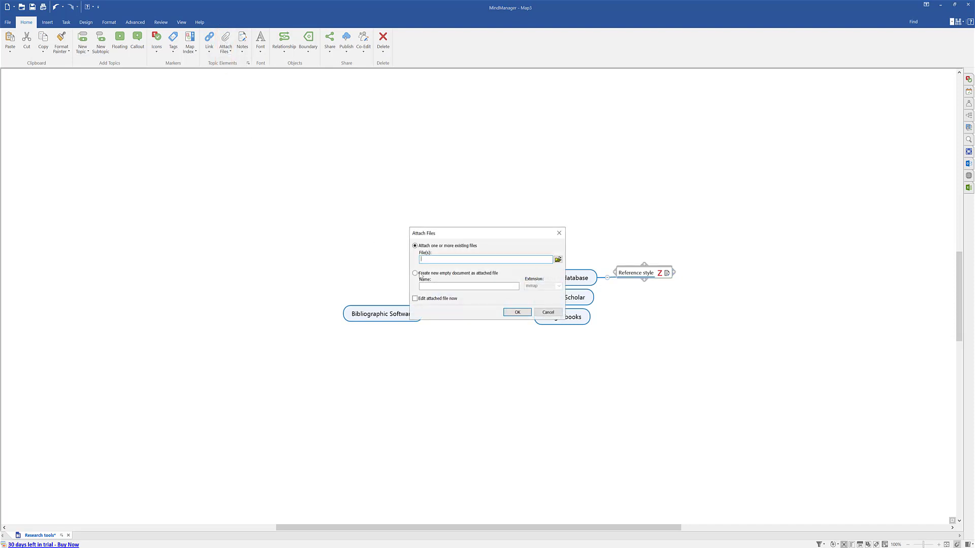
left_click(558, 260)
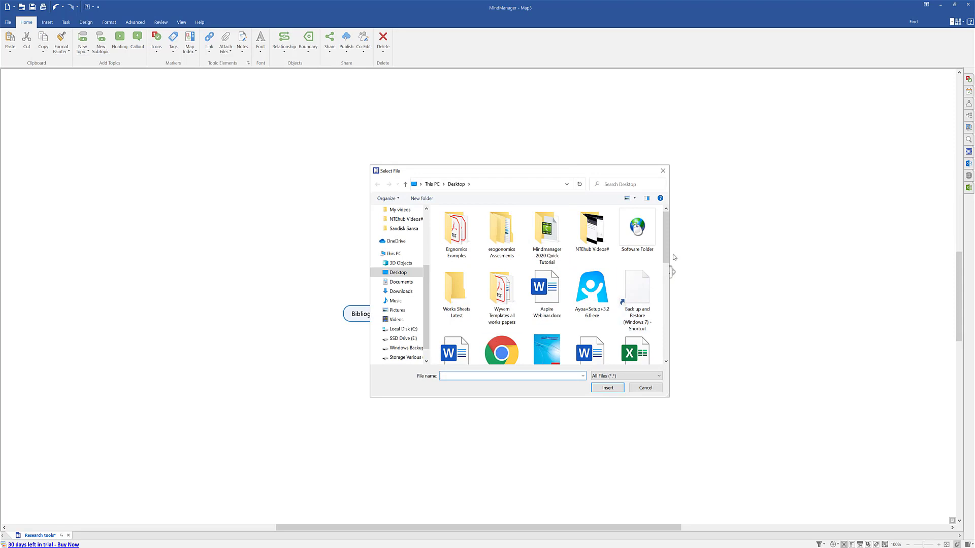
scroll(670, 271, "down", 2)
scroll(671, 272, "down", 2)
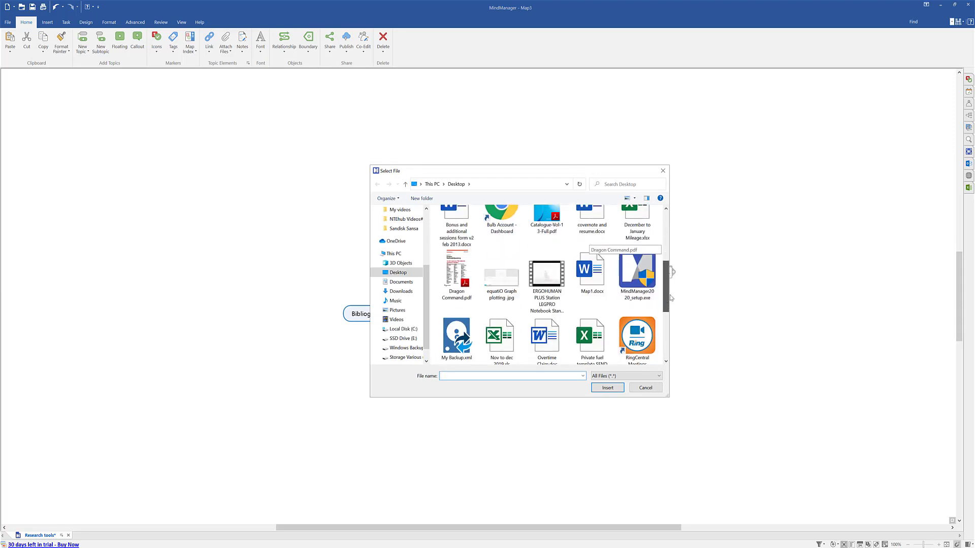
left_click(462, 249)
double_click(462, 250)
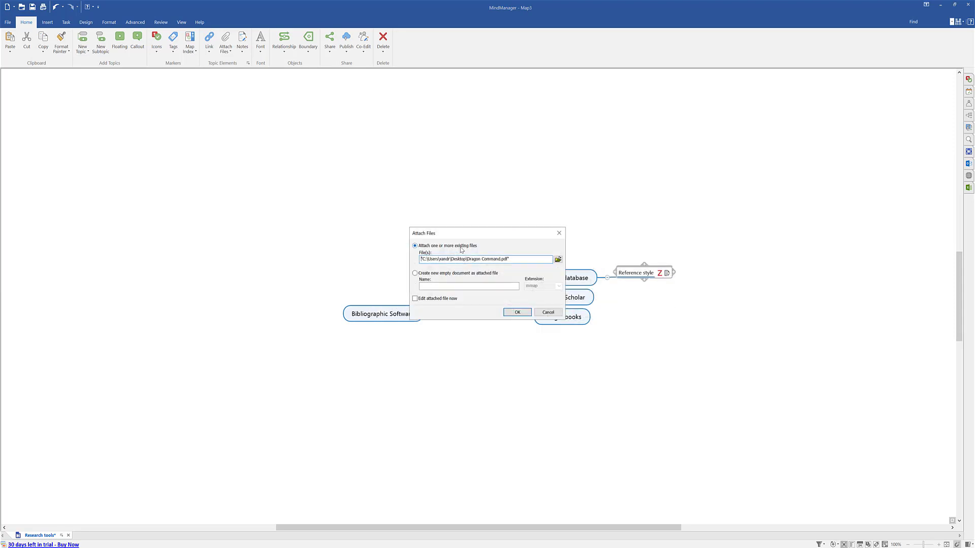
left_click(517, 312)
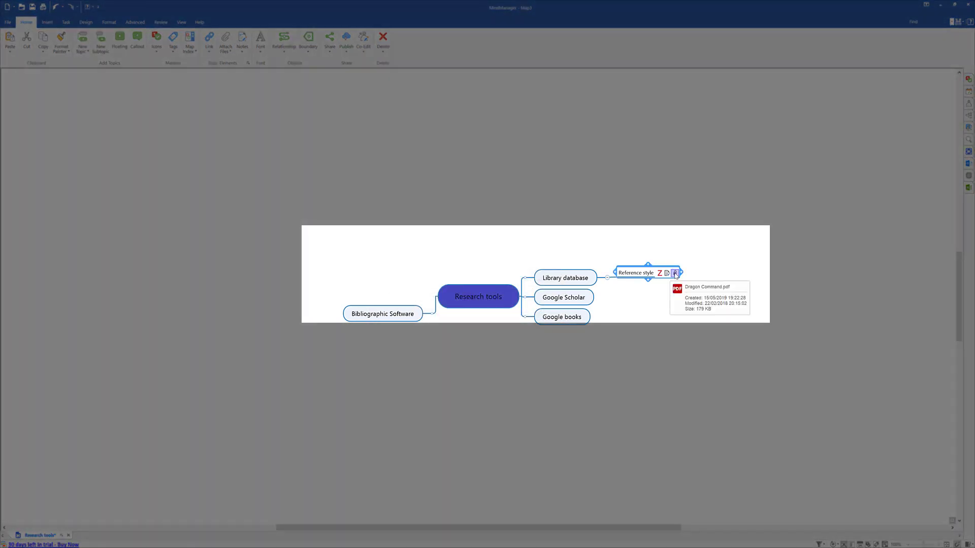
Step: Open the PDF attached to the Reference style subtopic, view it in the built-in browser, and close that browser
left_click(675, 274)
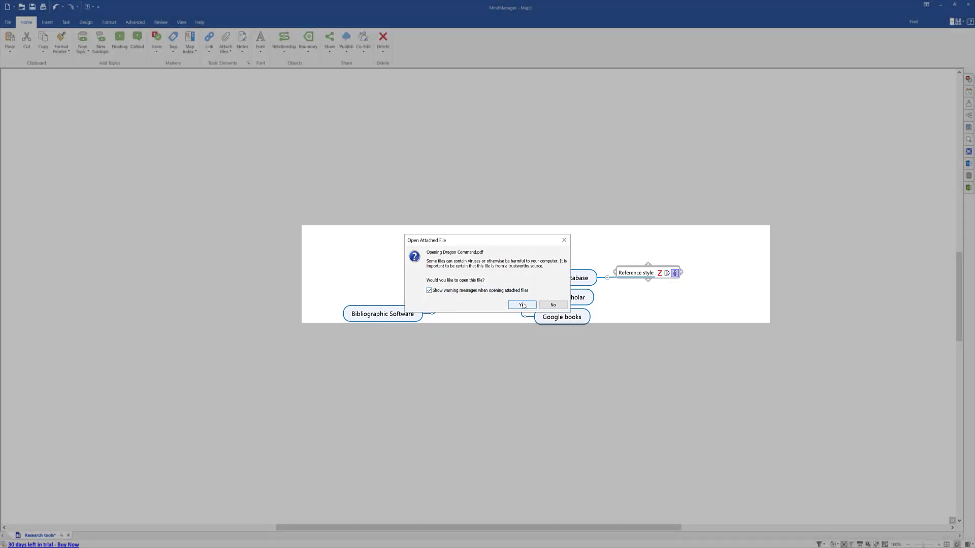
left_click(523, 304)
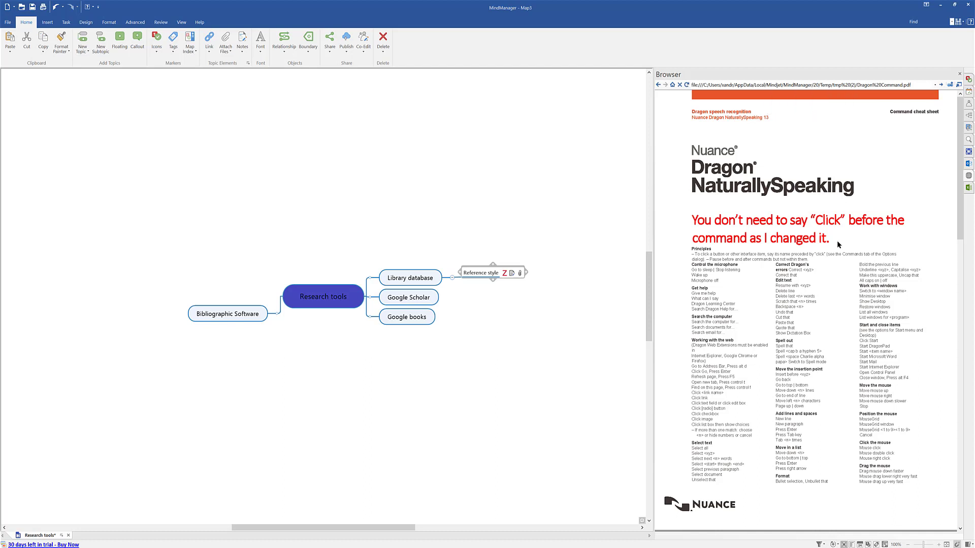
left_click(960, 74)
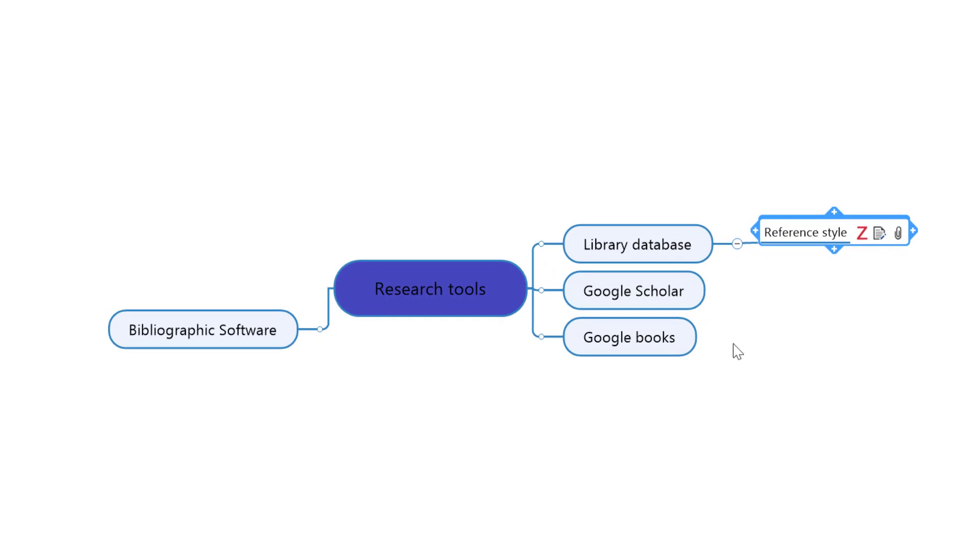
Step: Move the Google books topic above Library database, and move Google Scholar to the other side above Bibliographic Software
left_click_drag(647, 351, 629, 207)
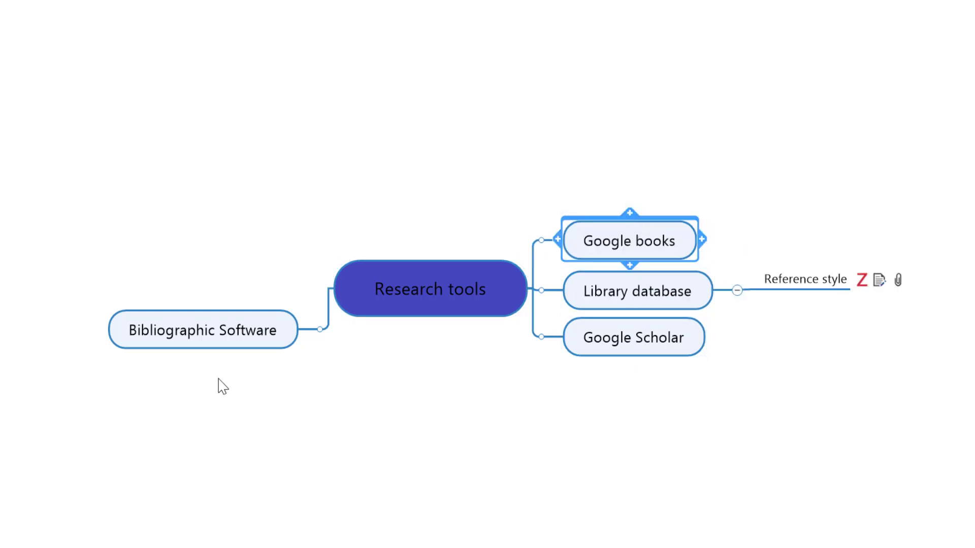
left_click(609, 339)
left_click_drag(447, 336, 243, 229)
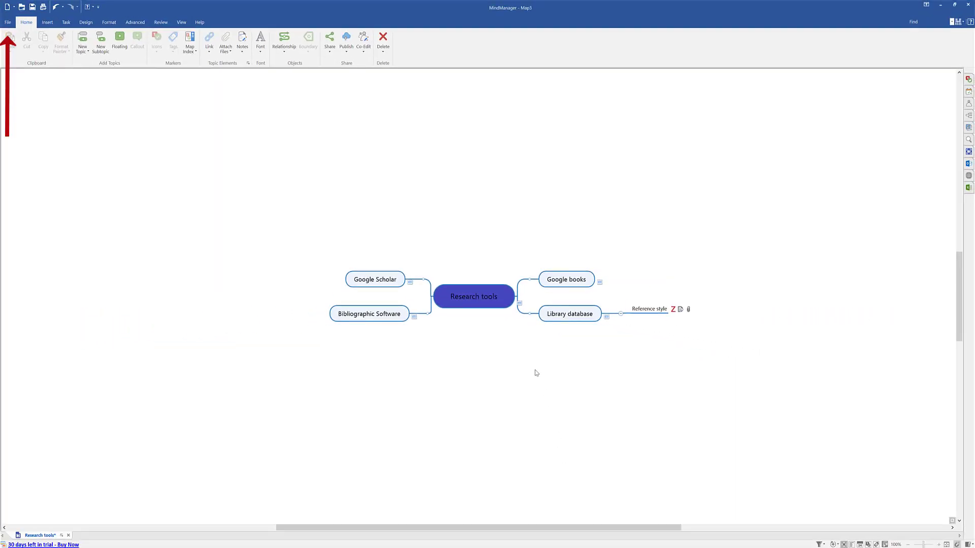
Step: Start exporting the map to Microsoft Word, saving it as Map3.docx on the Desktop
left_click(8, 22)
left_click(15, 132)
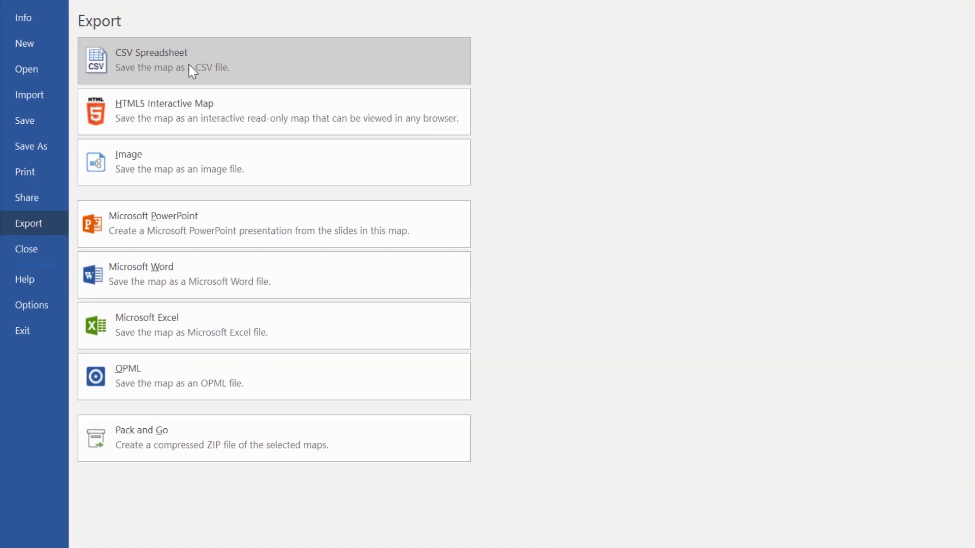
left_click(204, 269)
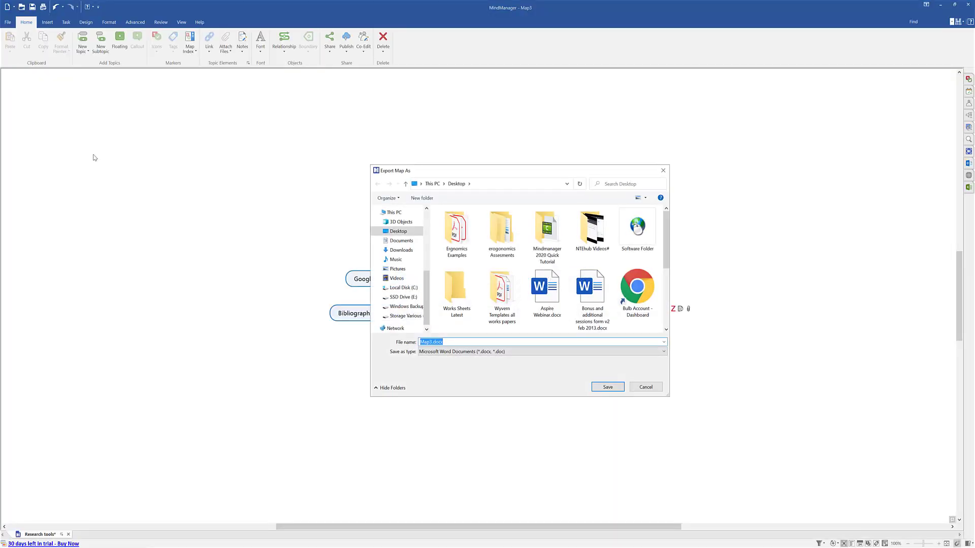
left_click_drag(474, 173, 136, 169)
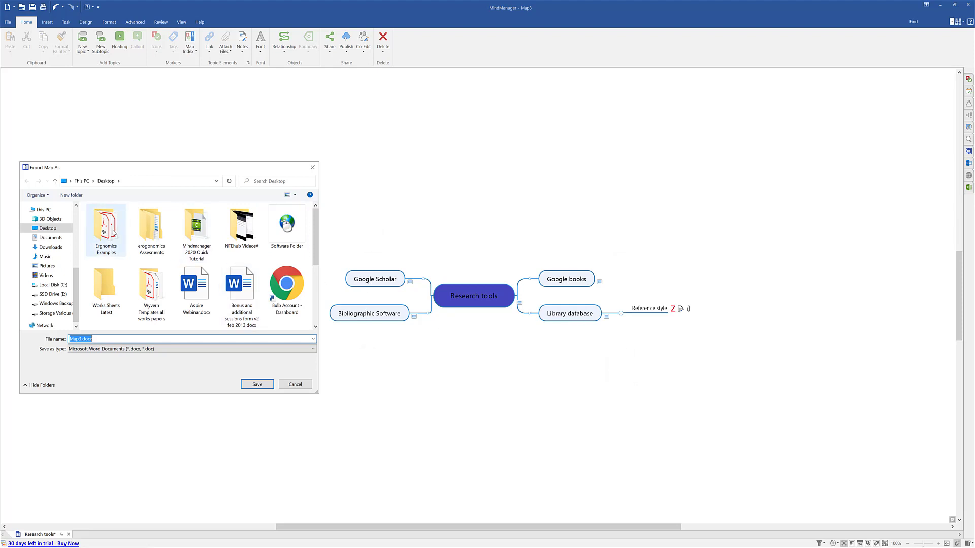
left_click(262, 384)
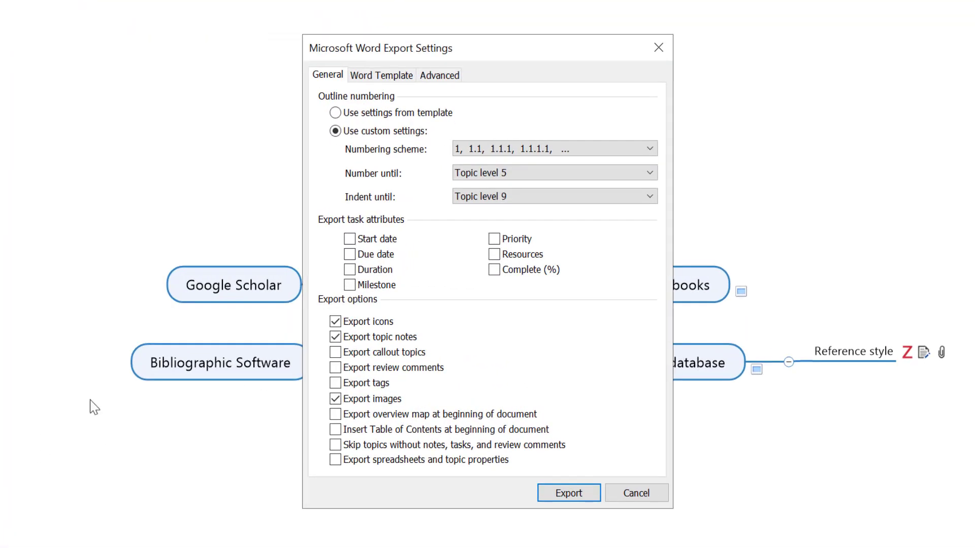
Step: Review the Word template and style mapping options for the export and browse the user templates without choosing one
left_click(370, 76)
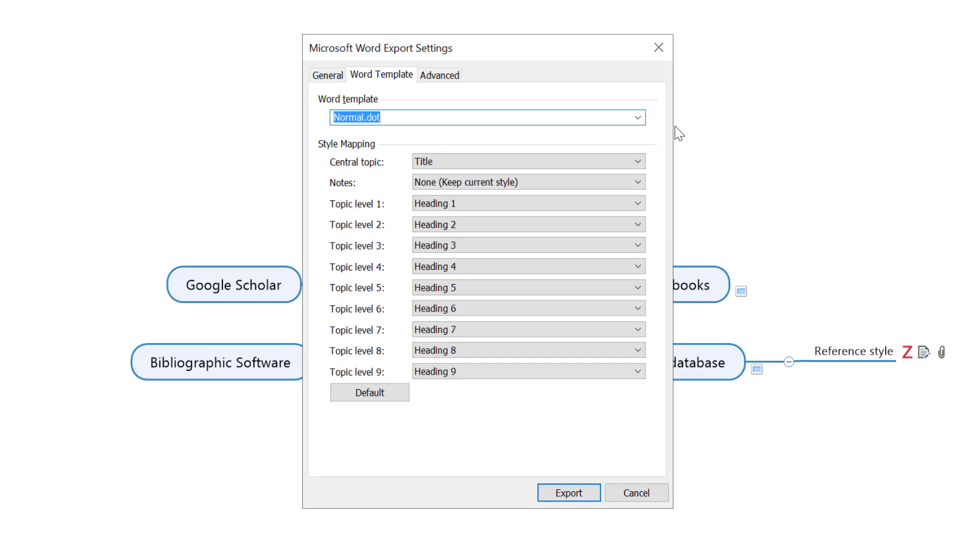
left_click(637, 118)
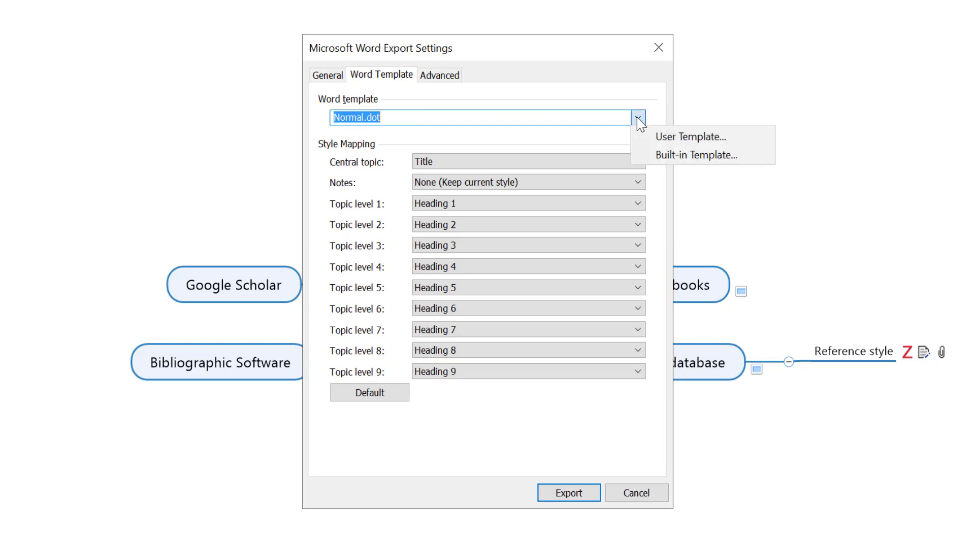
left_click(662, 138)
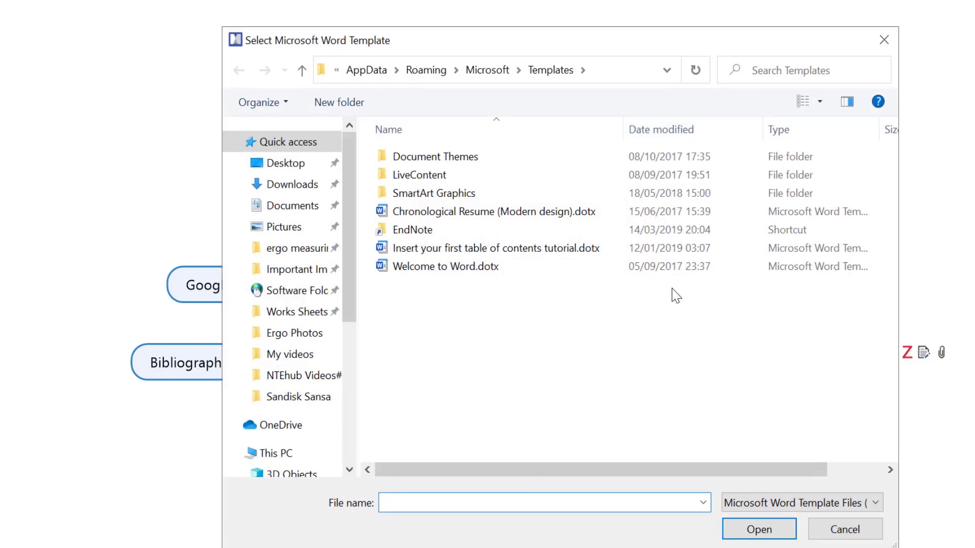
left_click(844, 530)
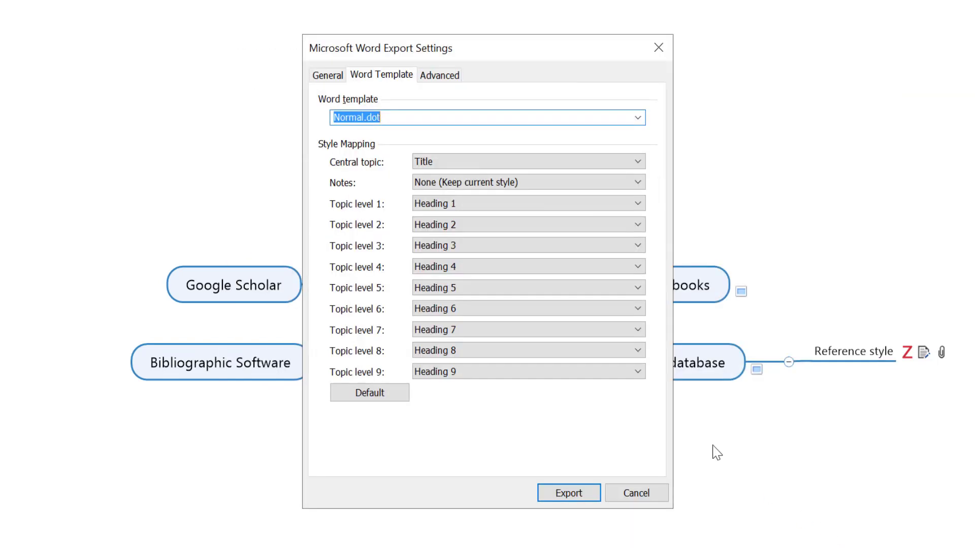
Step: Set the Word export to No numbering scheme and No indenting, and run the export
left_click(339, 76)
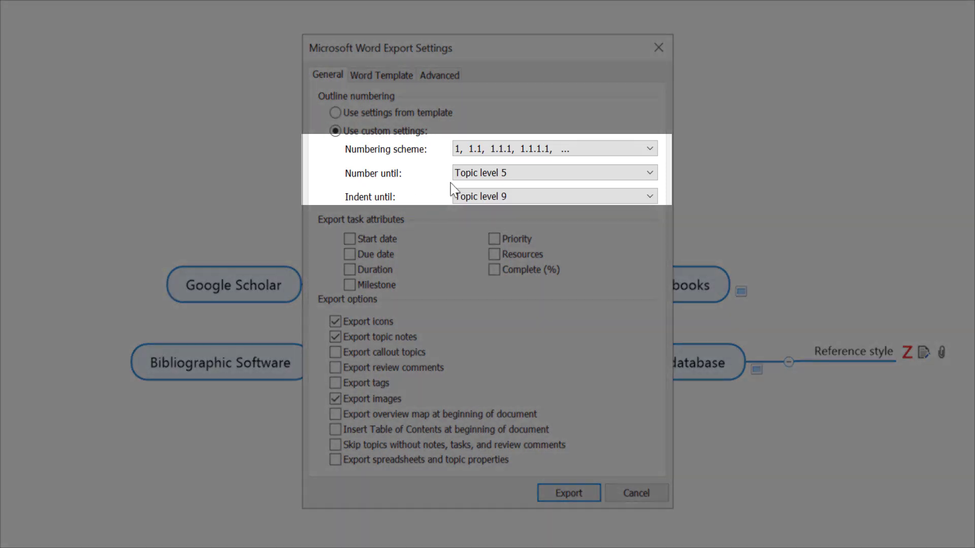
left_click(538, 148)
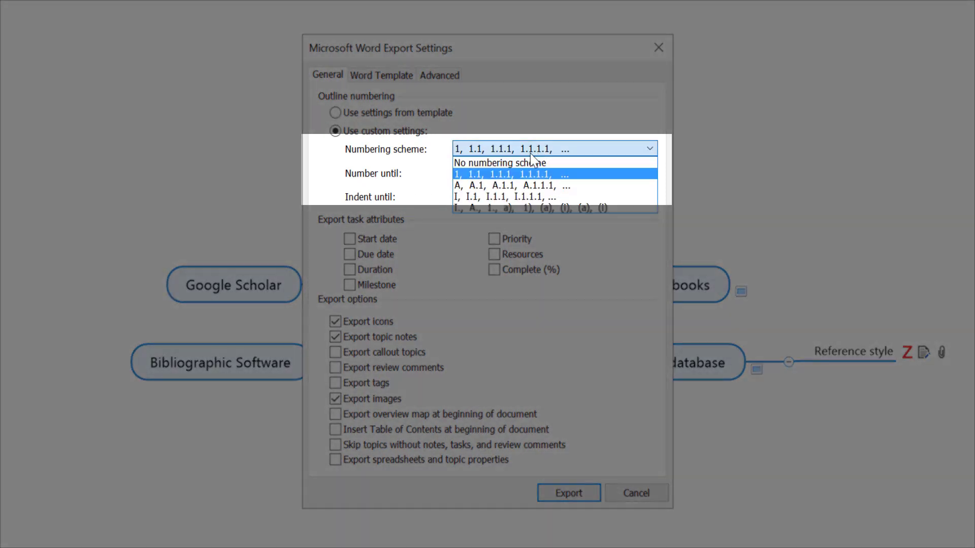
left_click(528, 160)
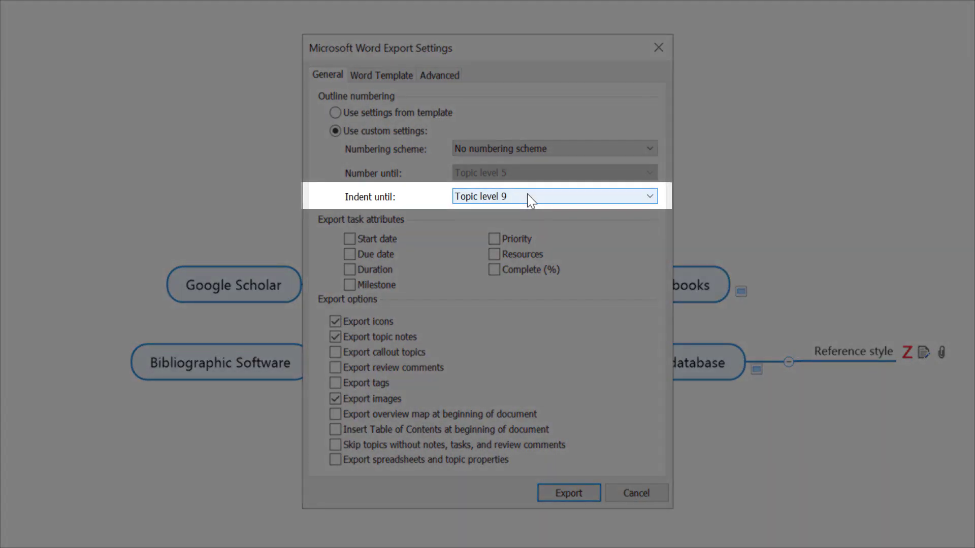
left_click_drag(529, 51, 1, 31)
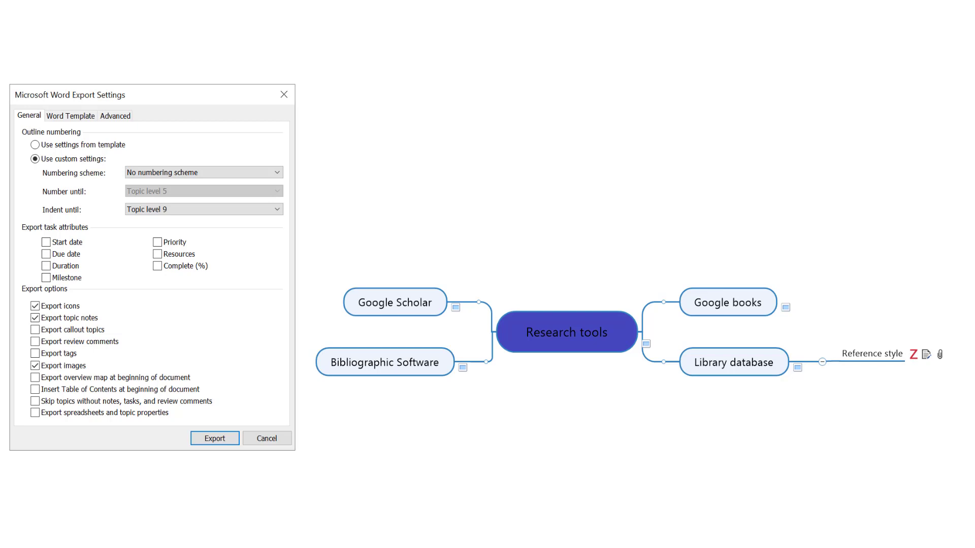
left_click(212, 210)
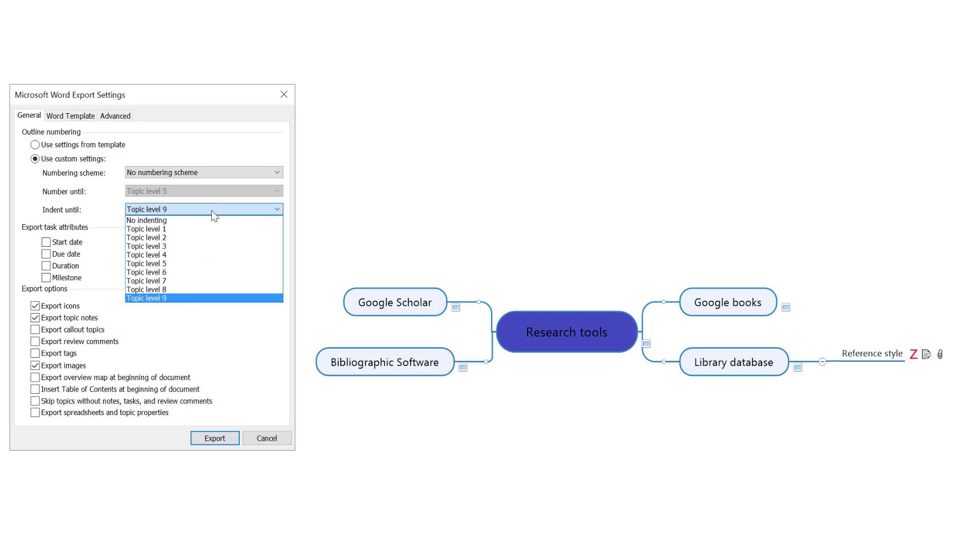
left_click(200, 221)
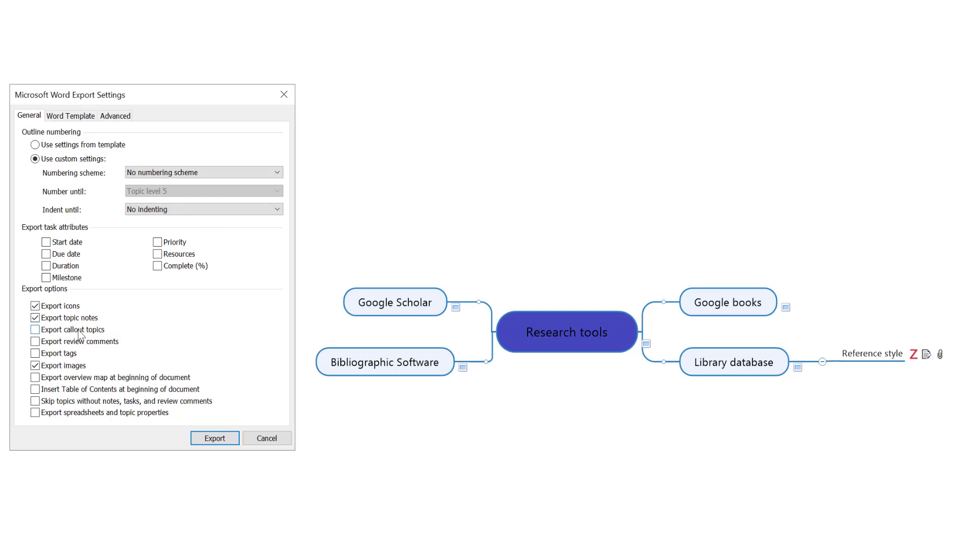
left_click(214, 440)
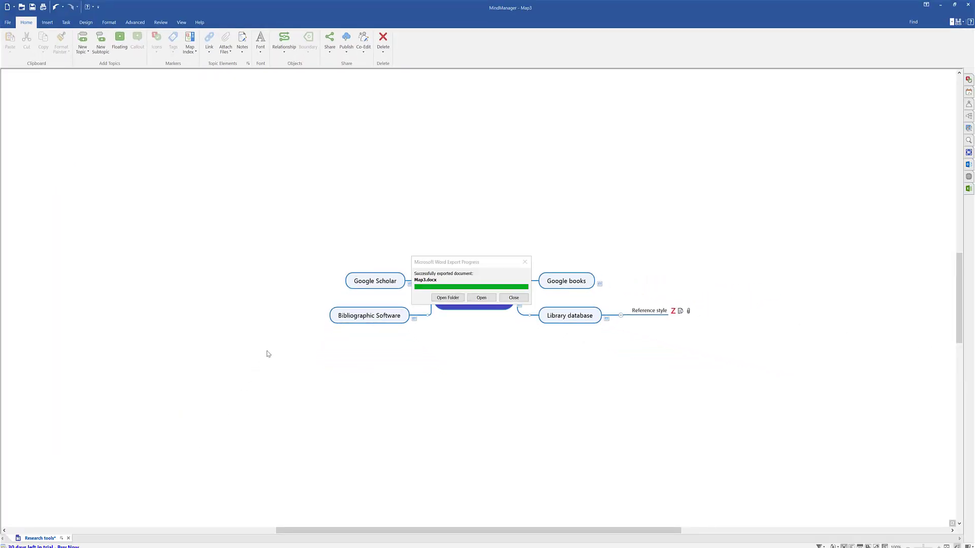
Step: Open the exported document in Word, follow its Zotero Style Repository link, and return to the map with Word closed
left_click(481, 298)
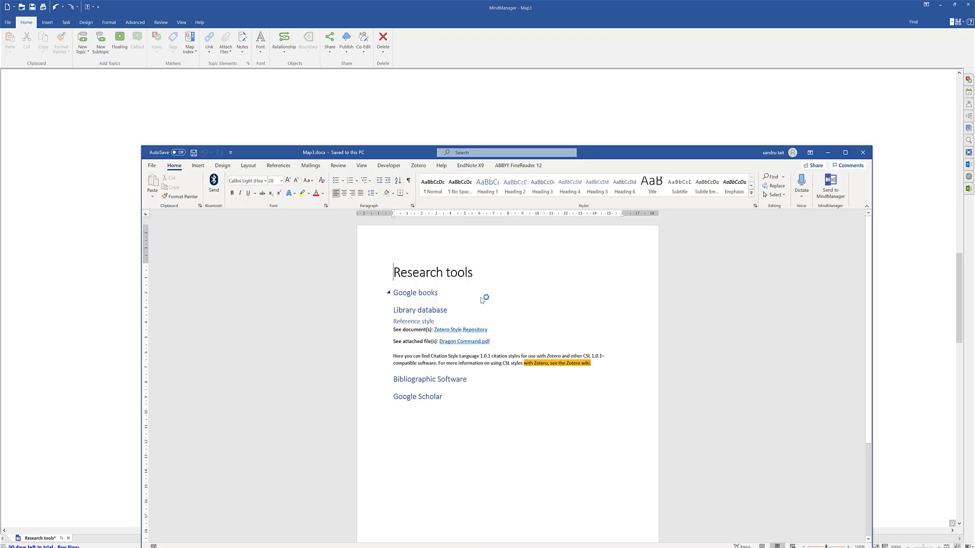
left_click(845, 152)
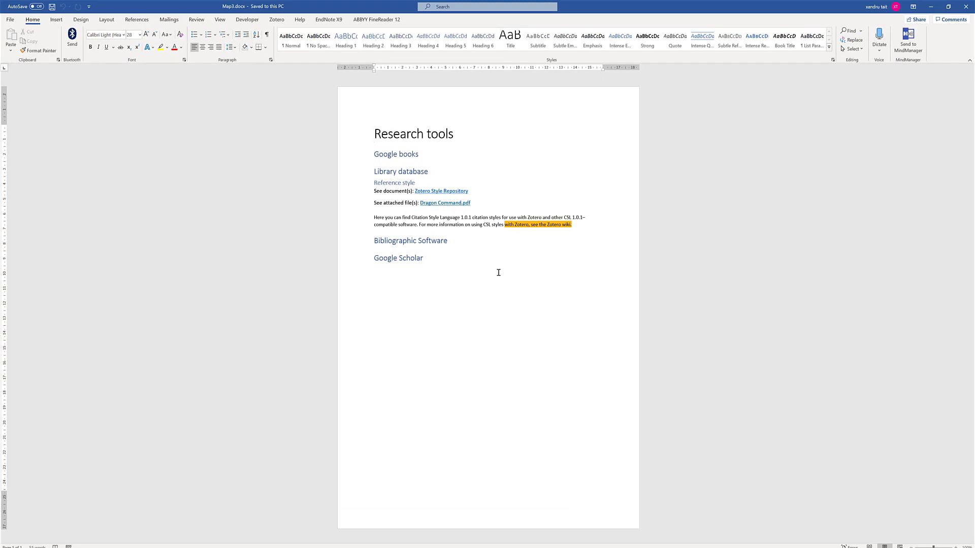
left_click(442, 192, "ctrl")
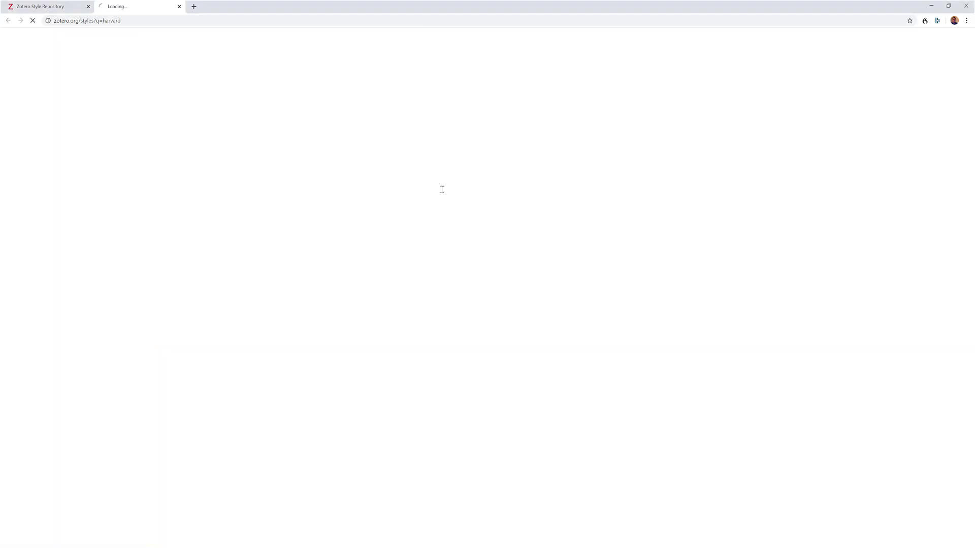
left_click(931, 6)
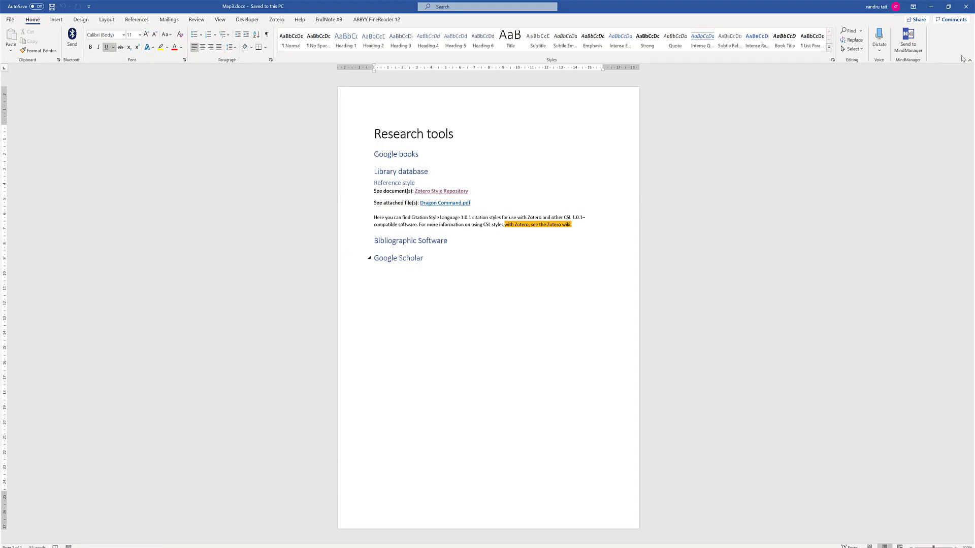
left_click(967, 9)
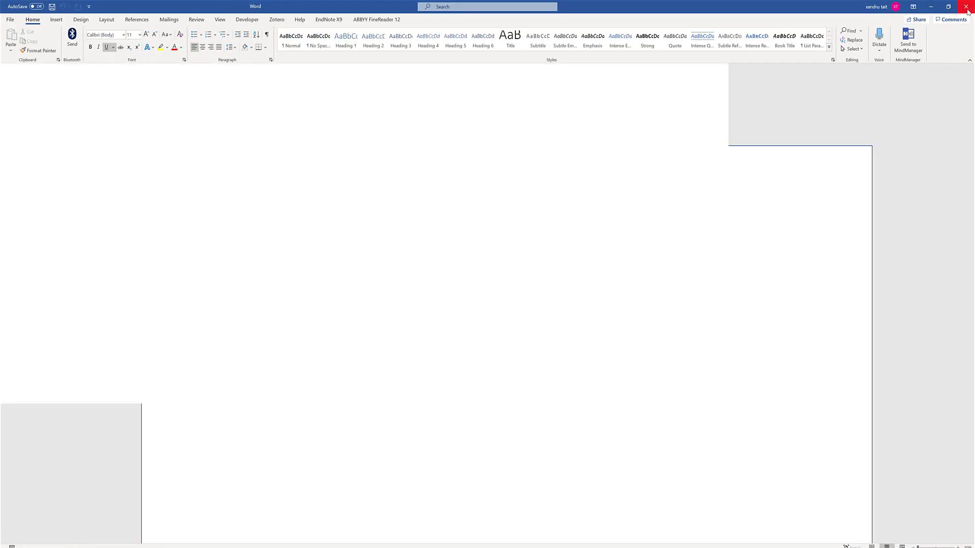
left_click(967, 8)
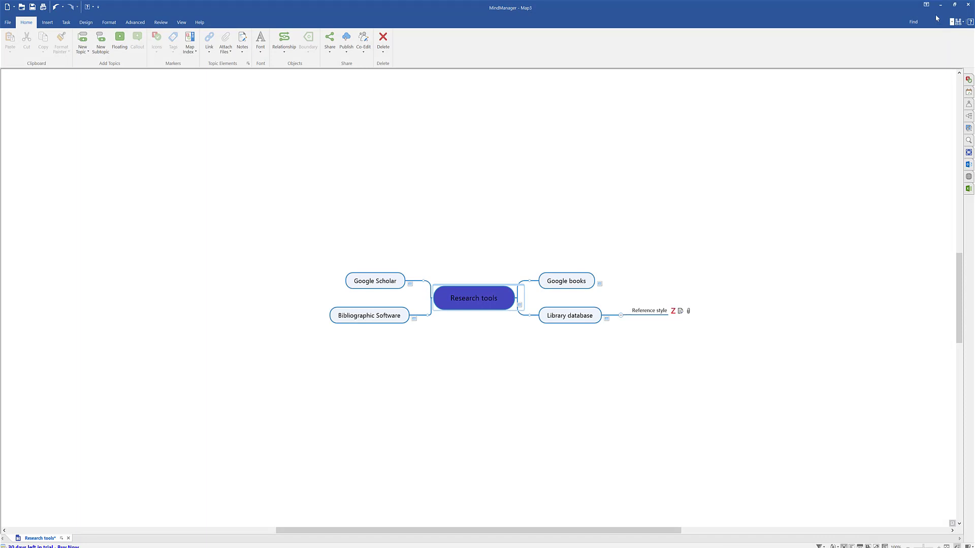
Step: Insert the lion photo from the 2017-06 folder in Pictures onto the Research tools central topic
left_click(48, 23)
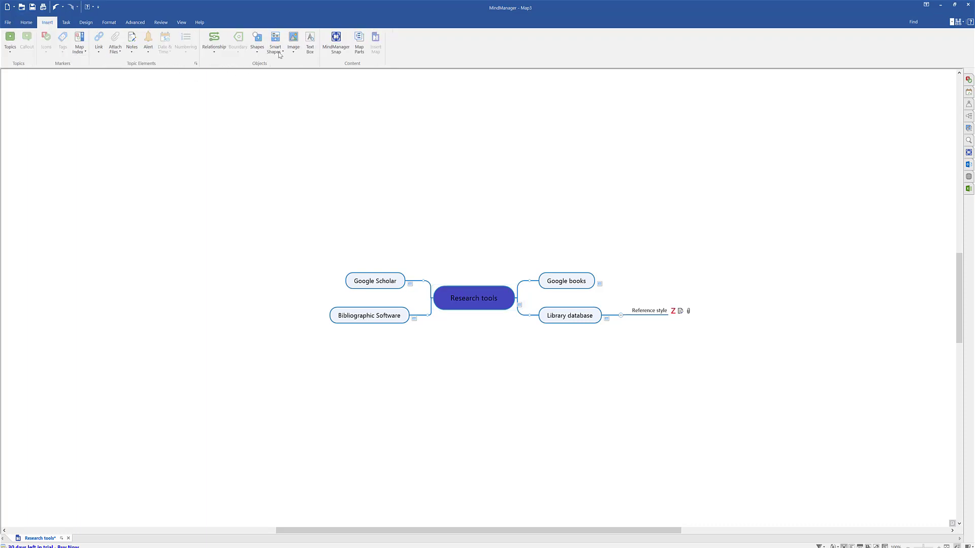
left_click(293, 53)
left_click(300, 60)
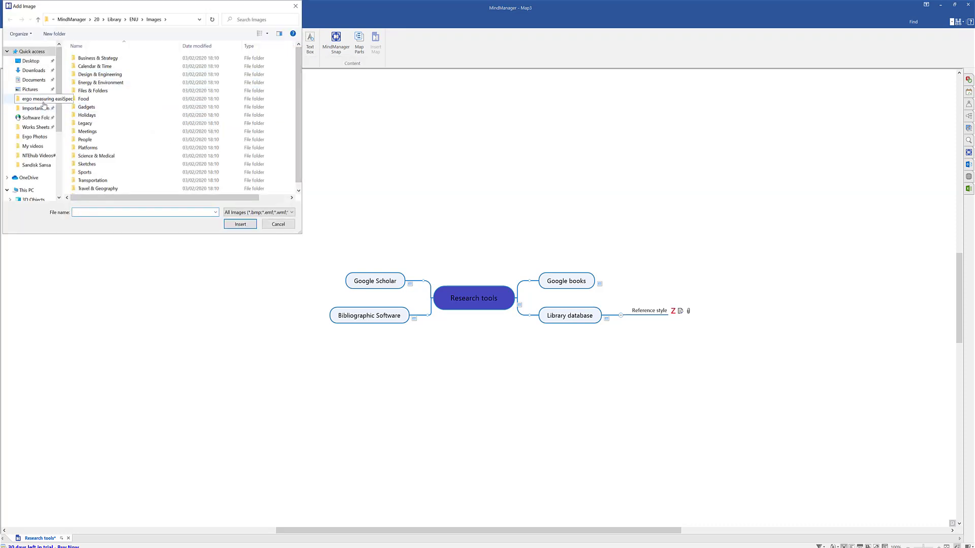
scroll(44, 152, "down", 3)
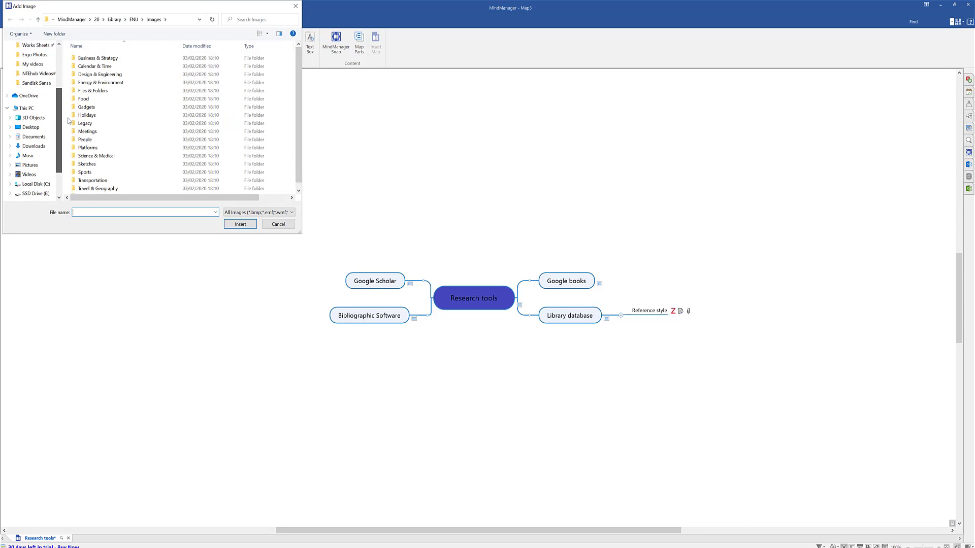
left_click(40, 167)
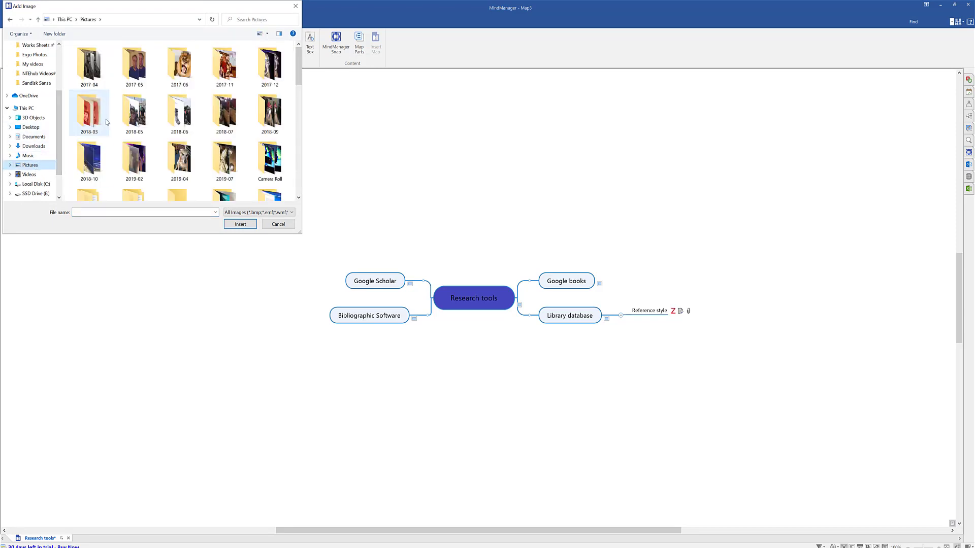
double_click(179, 65)
left_click(86, 73)
double_click(86, 74)
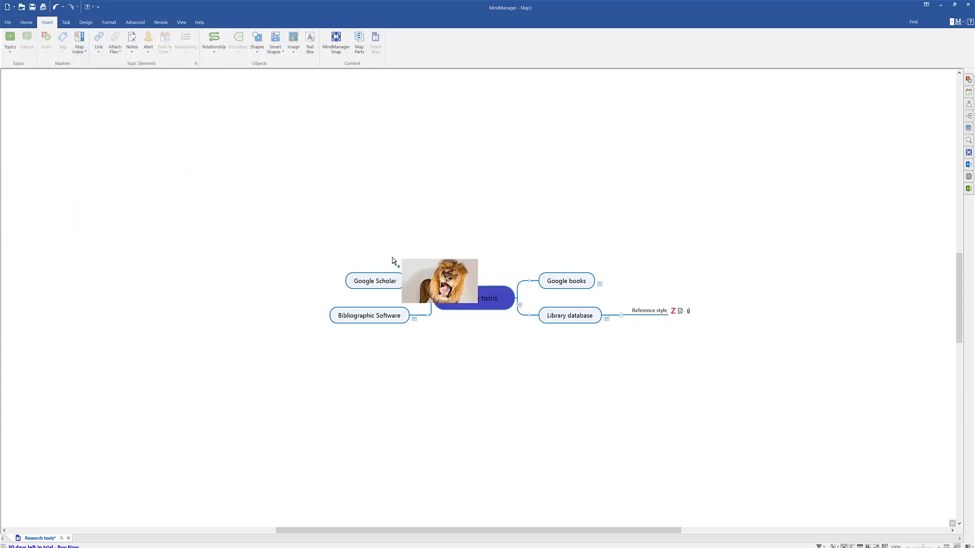
left_click(474, 300)
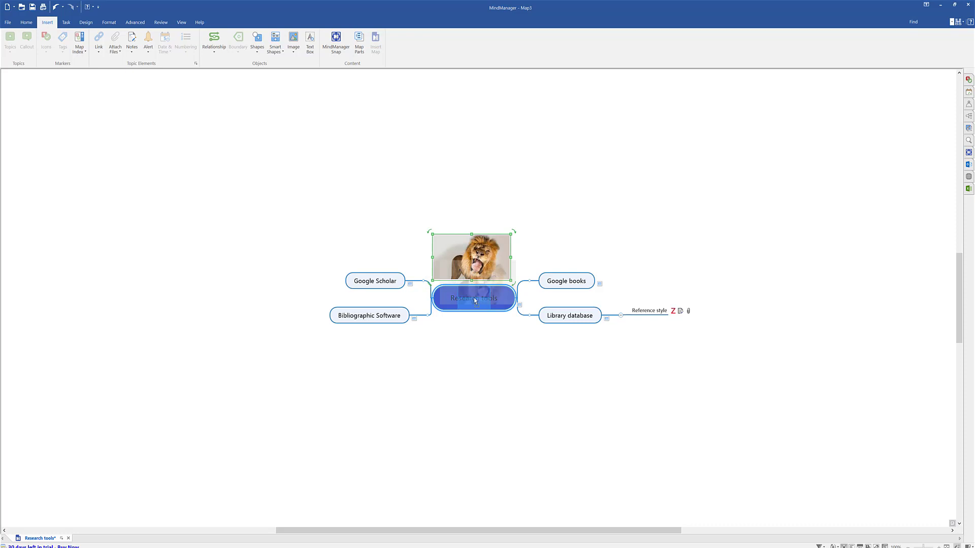